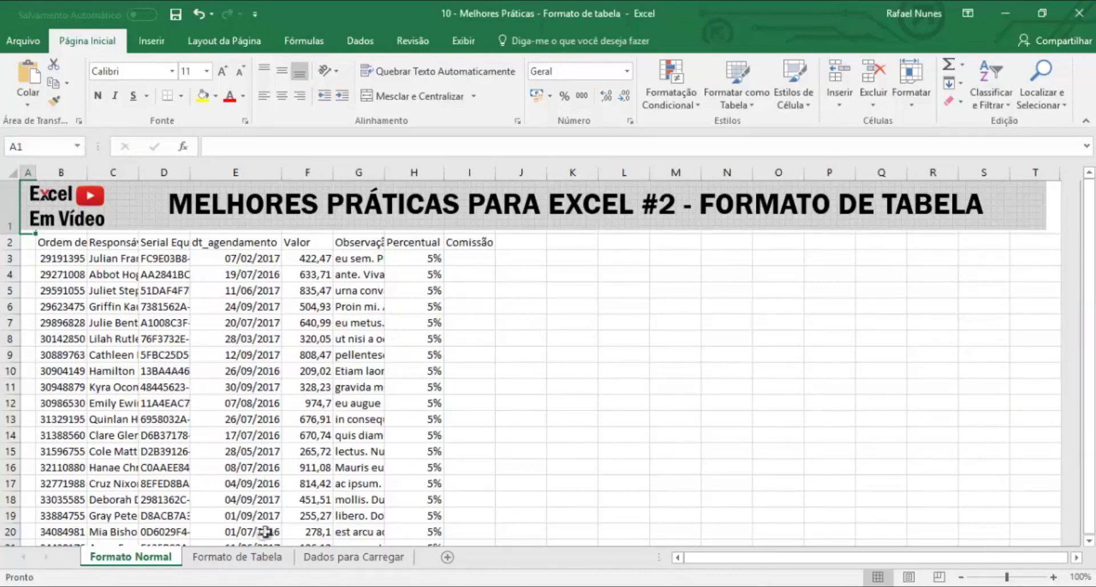
- Compare the data on the Formato Normal and Formato de Tabela sheets
left_click(237, 557)
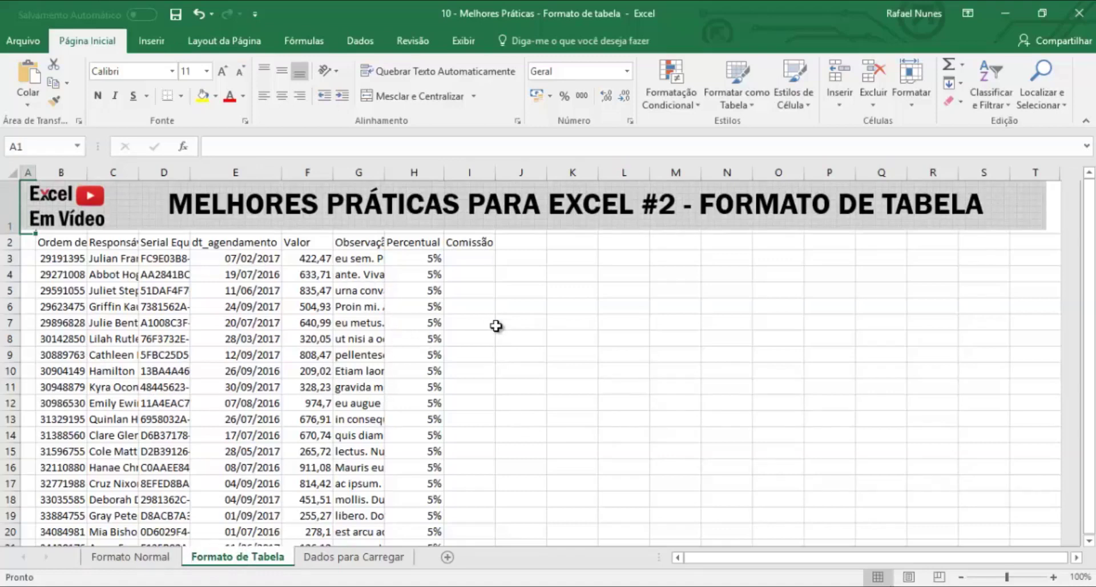
key("ctrl+Page_Up")
key("ctrl+Page_Down")
key("ctrl+Page_Up")
key("ctrl+Page_Down")
key("ctrl+Page_Up")
key("ctrl+Page_Down")
key("ctrl+Page_Up")
key("ctrl+Page_Down")
- Convert the range B2:I22 on the Formato de Tabela sheet into a table with headers
left_click(67, 244)
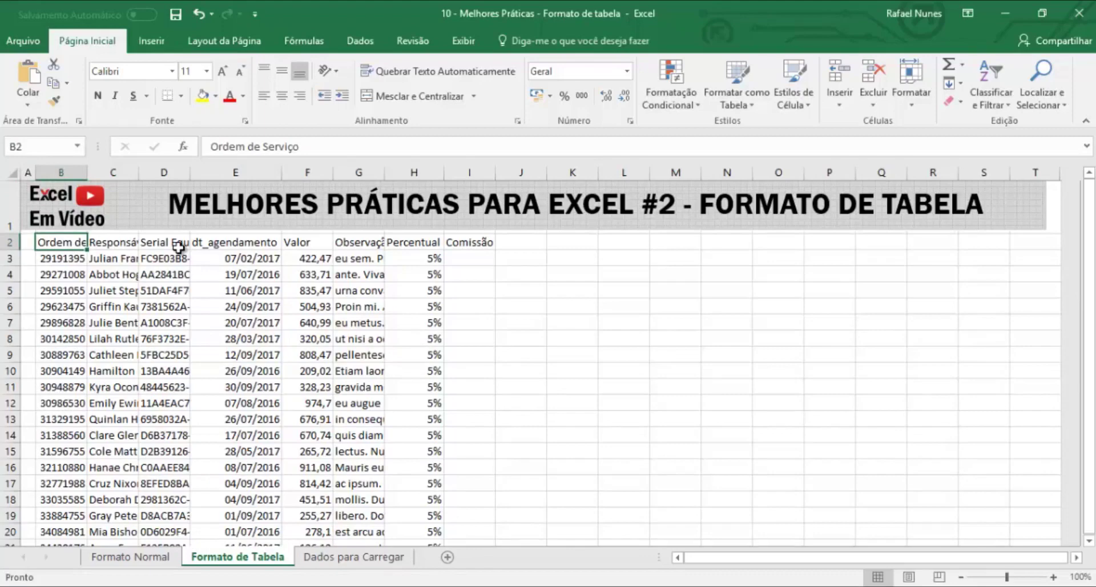
key("ctrl+shift+Down")
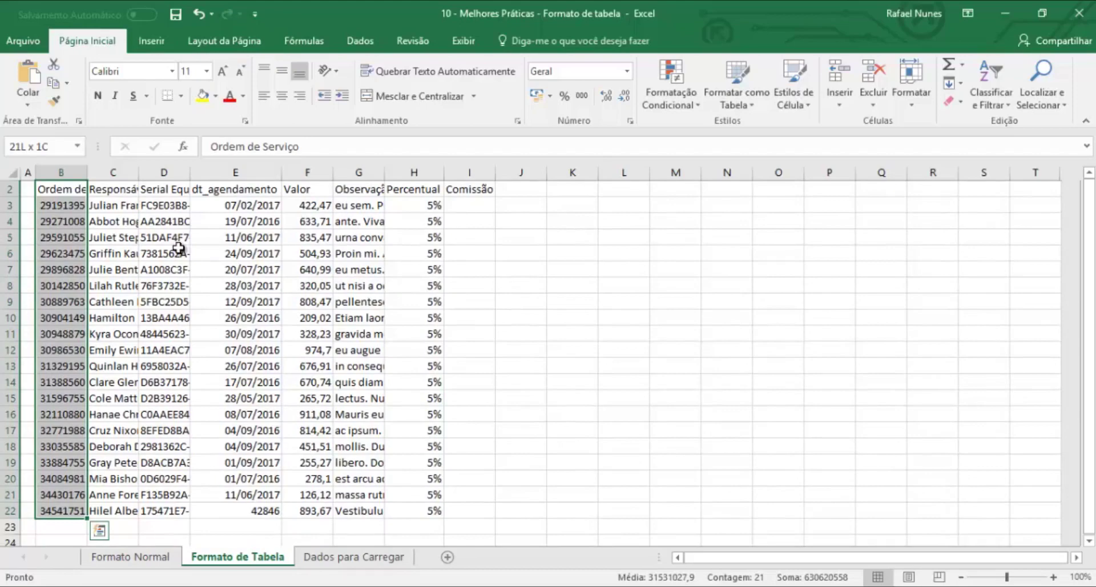
key("ctrl+shift+Right")
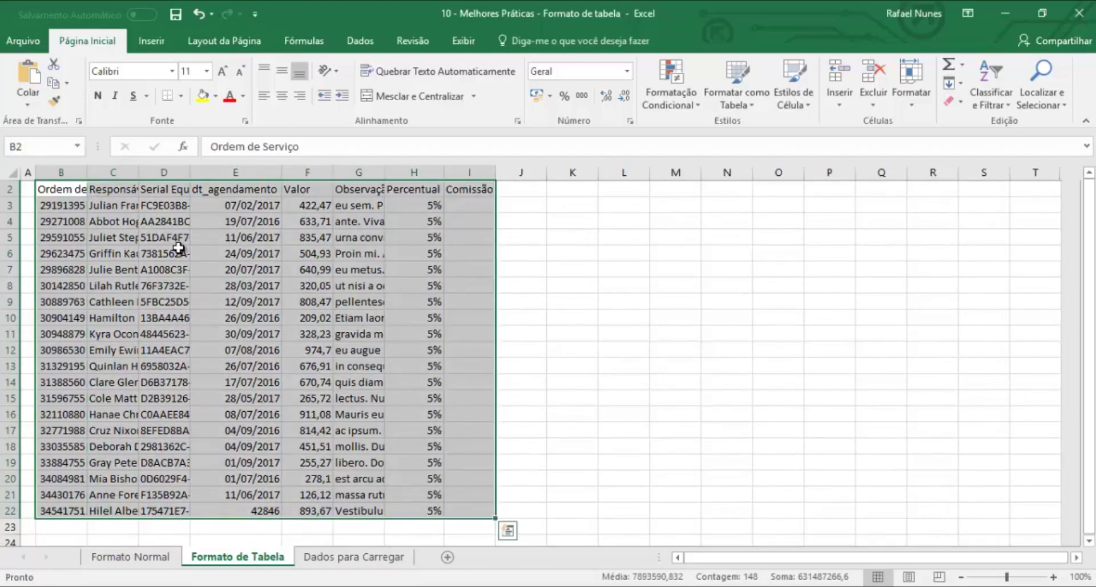
left_click(151, 41)
left_click(146, 75)
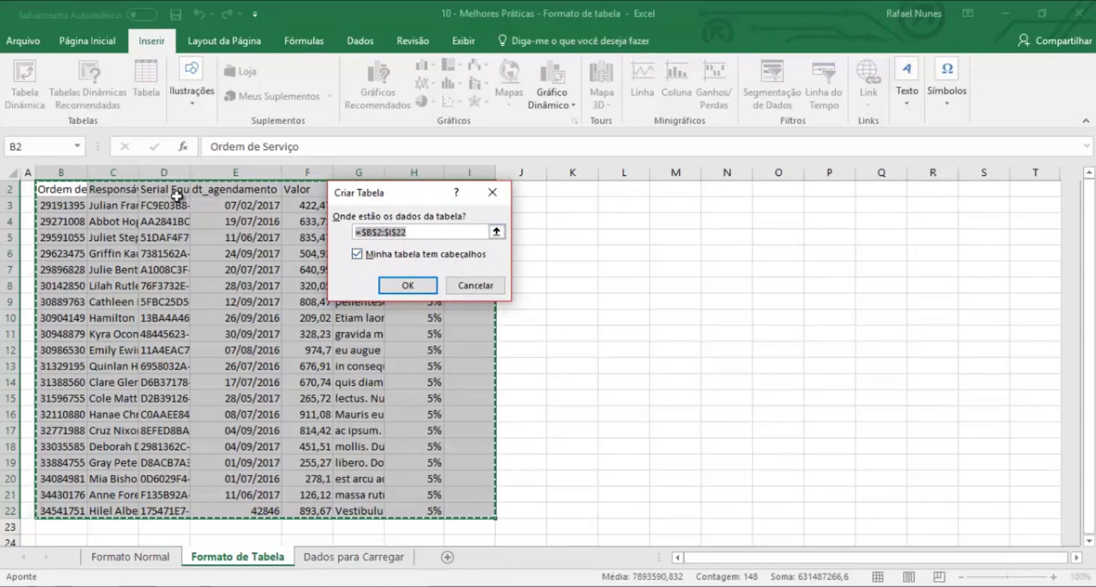
left_click(408, 285)
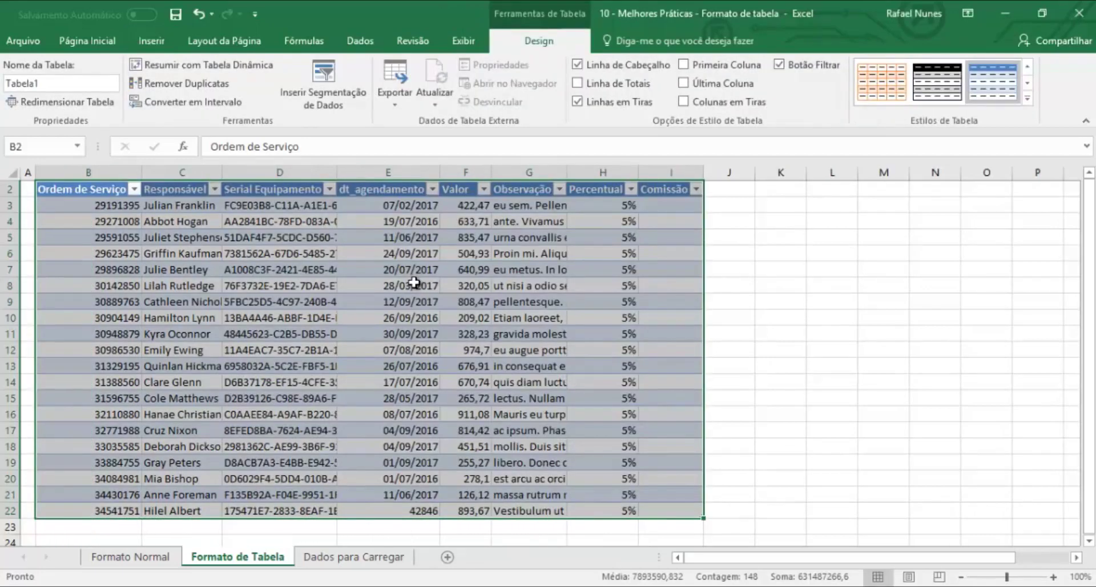
- Compare the new table's formatting with the plain range on the Formato Normal sheet
scroll(288, 276, "up", 1)
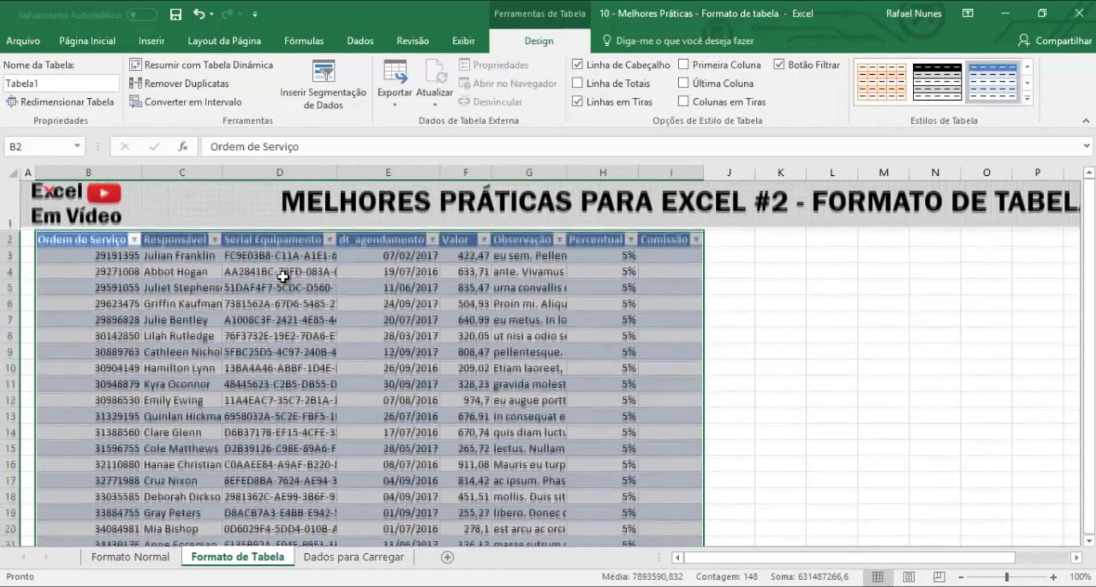
left_click(85, 257)
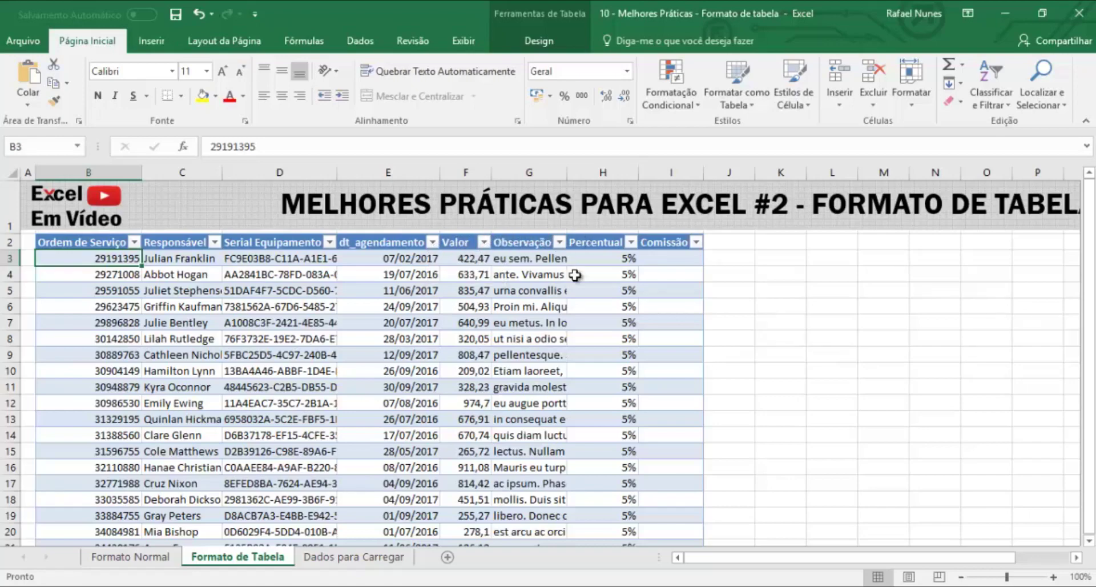
key("ctrl+Page_Up")
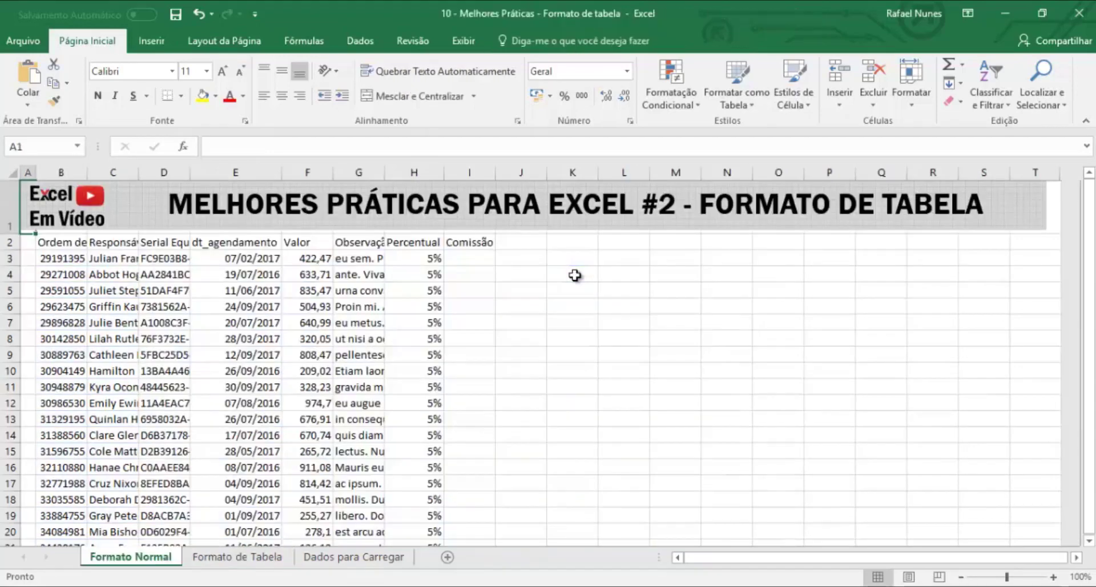
key("ctrl+Page_Down")
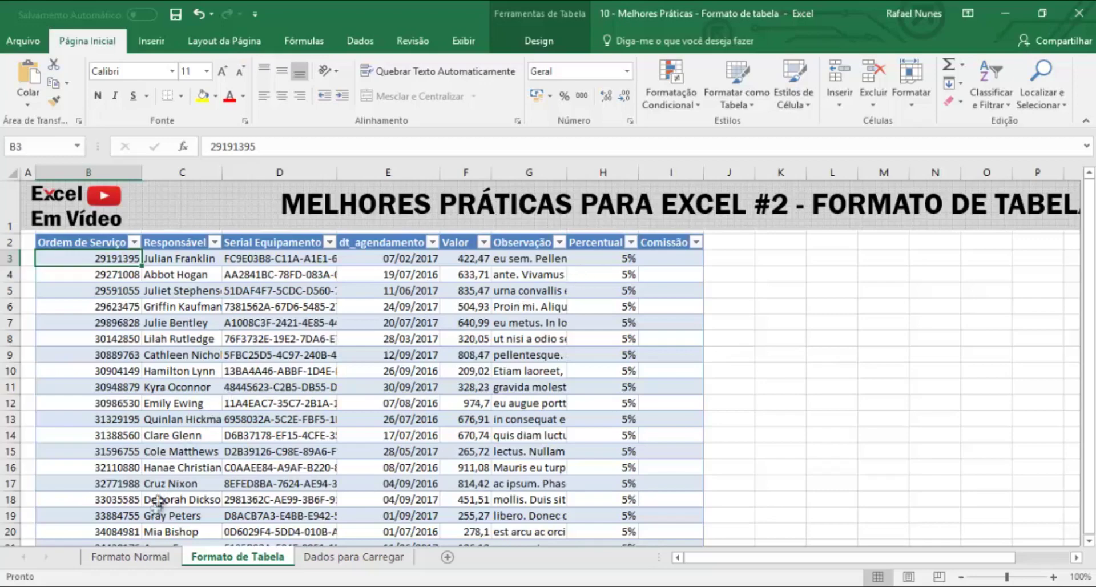
- Create a pivot table from range B2:I22 of the Formato Normal sheet, placed at cell K2 of that same sheet
left_click(143, 566)
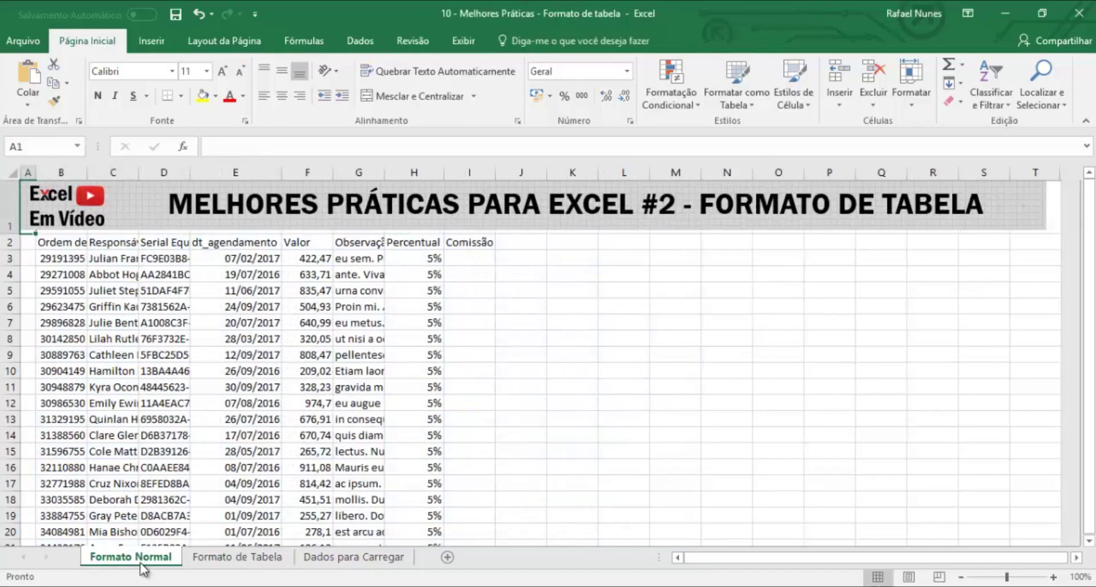
left_click(75, 245)
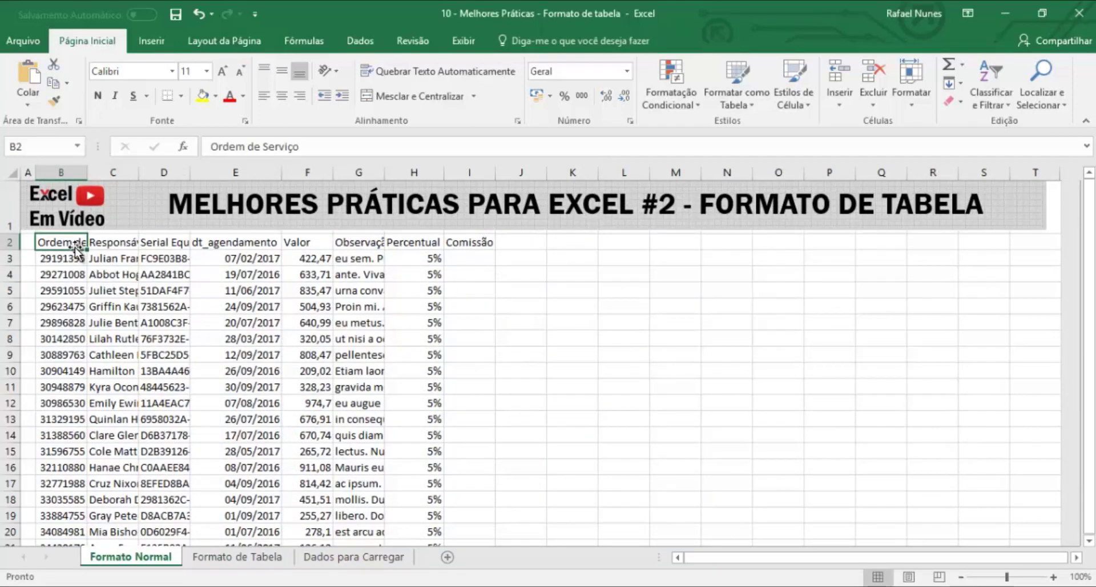
key("ctrl+shift+Down")
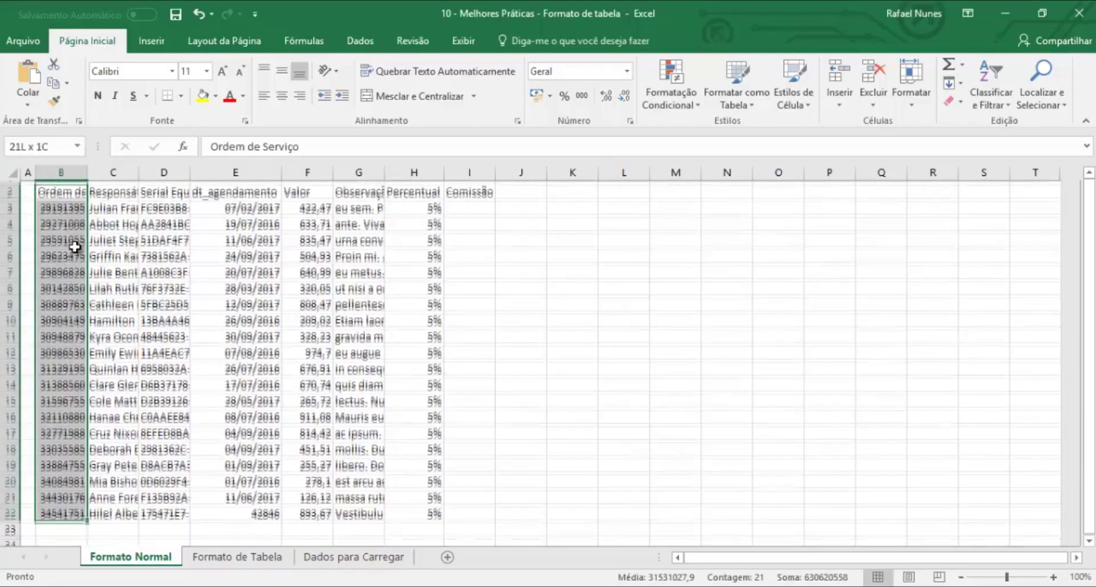
key("ctrl+shift+Right")
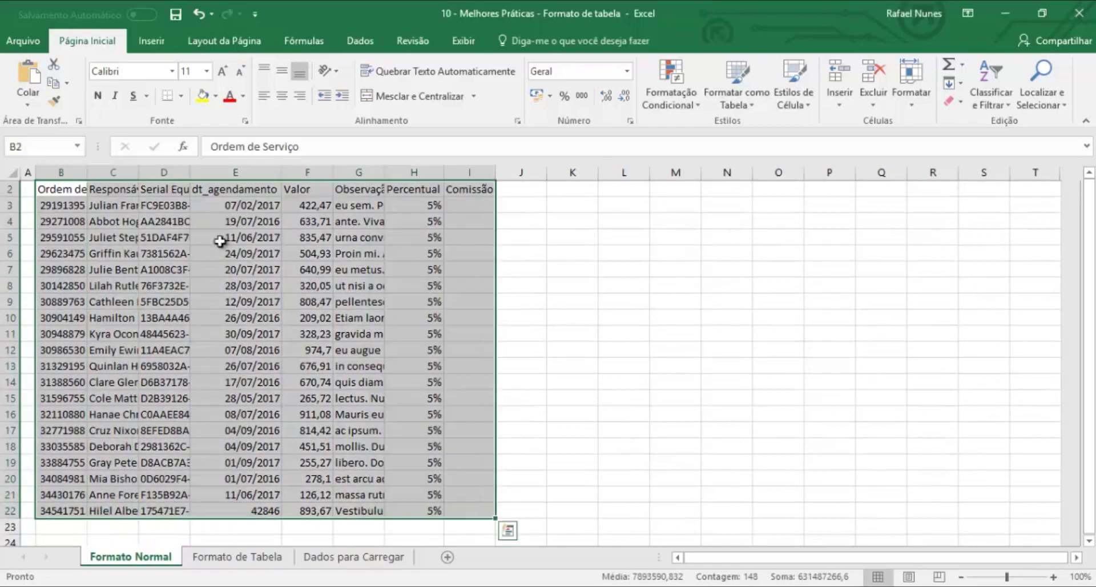
left_click(164, 45)
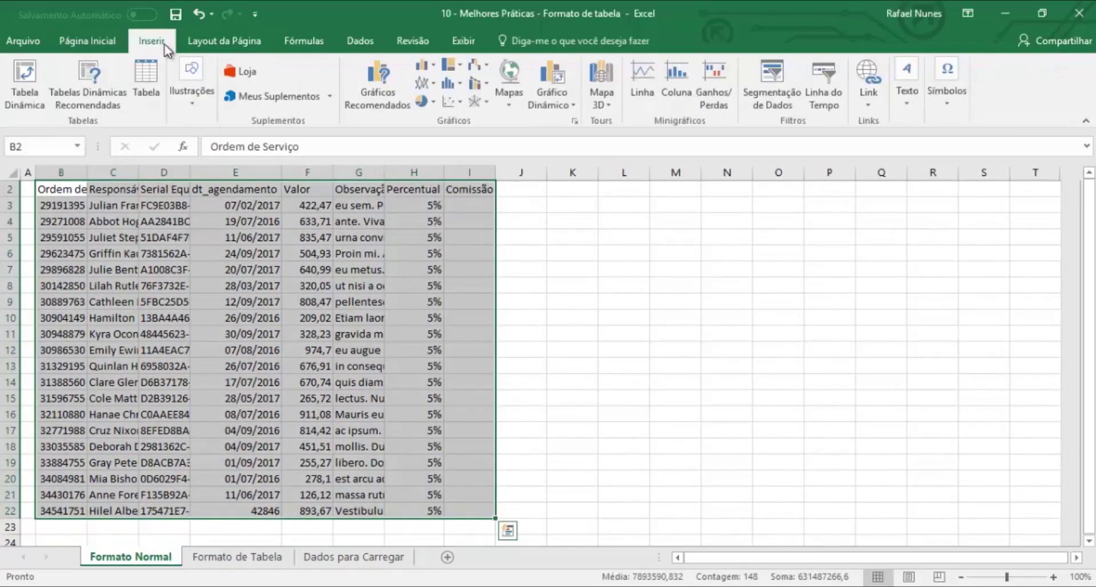
left_click(24, 85)
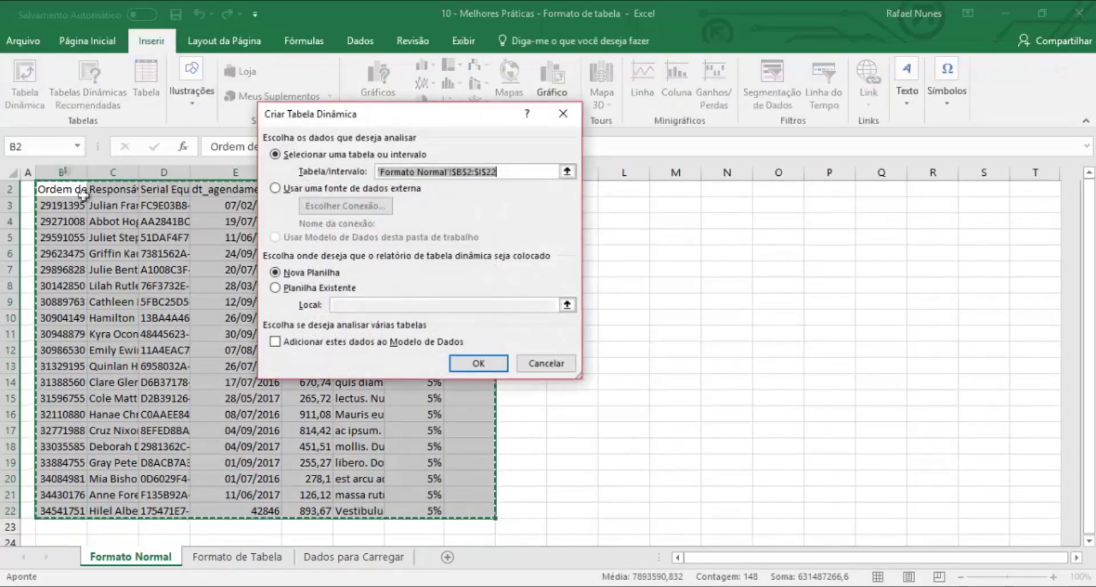
left_click(285, 290)
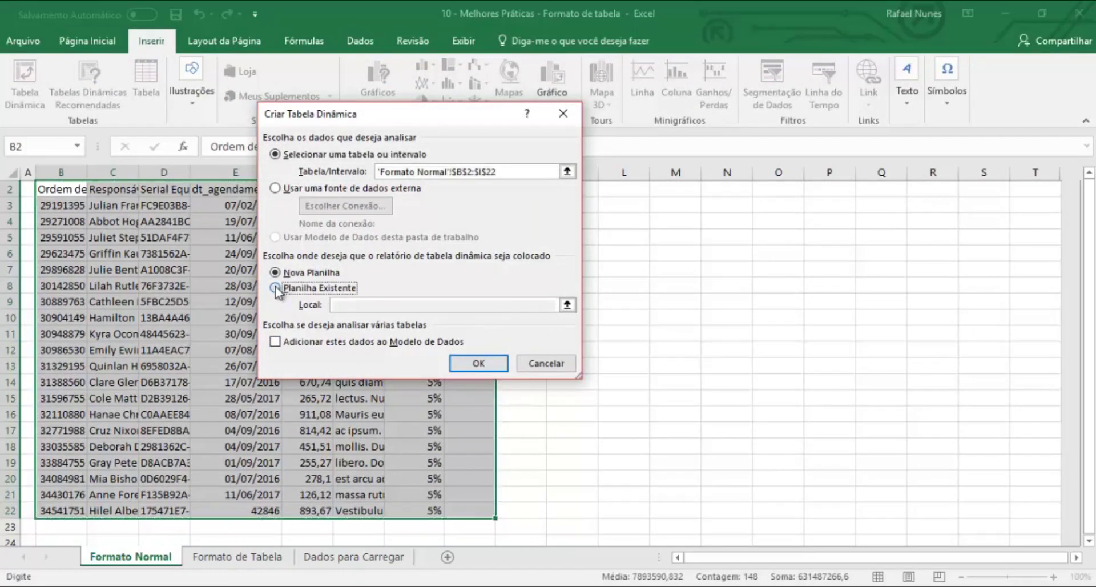
scroll(630, 321, "up", 1)
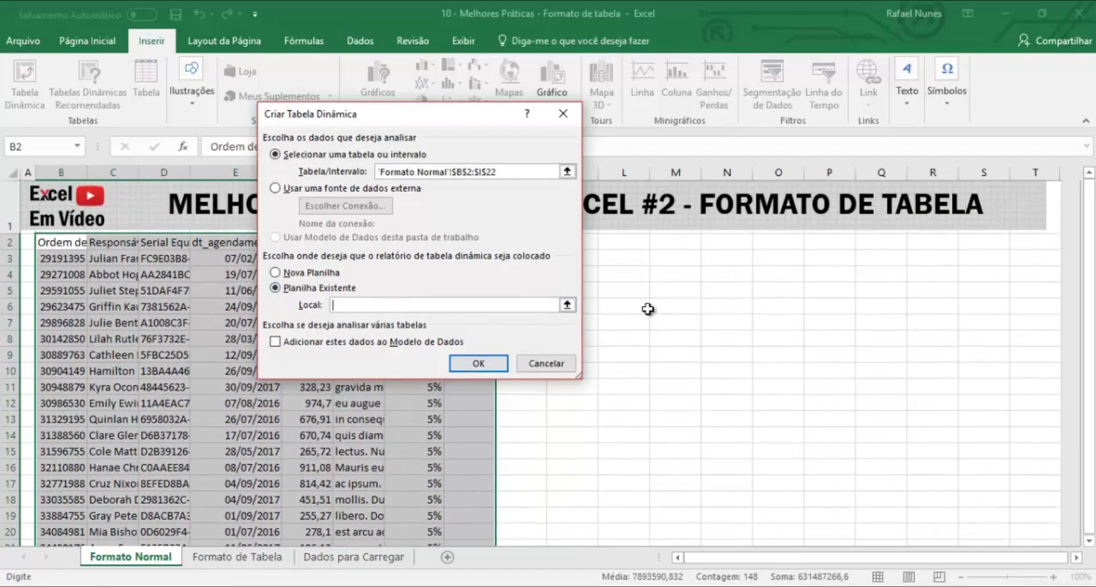
left_click_drag(462, 116, 339, 102)
left_click(582, 249)
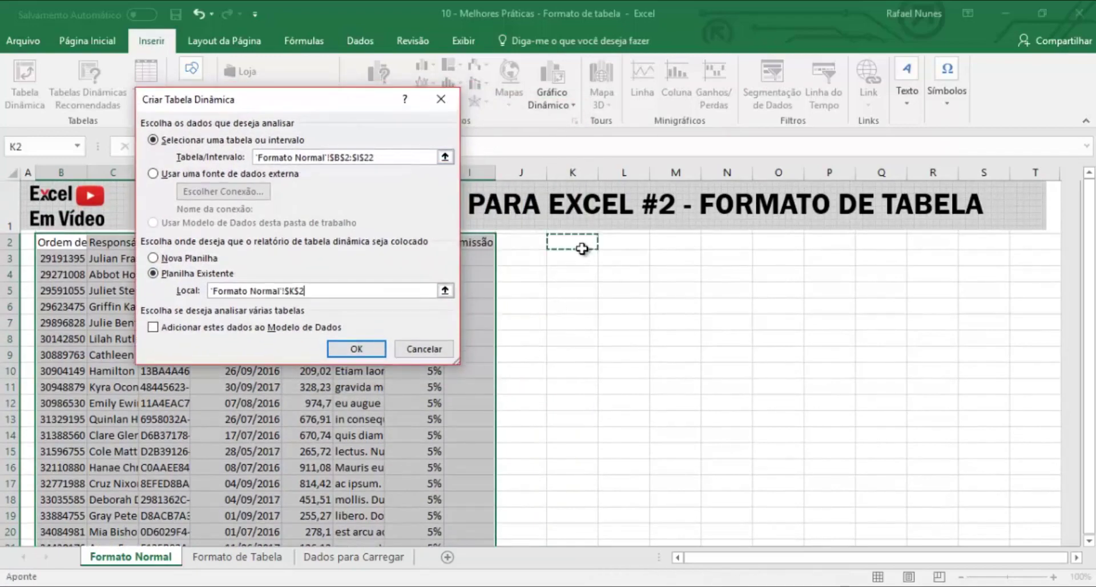
left_click(357, 348)
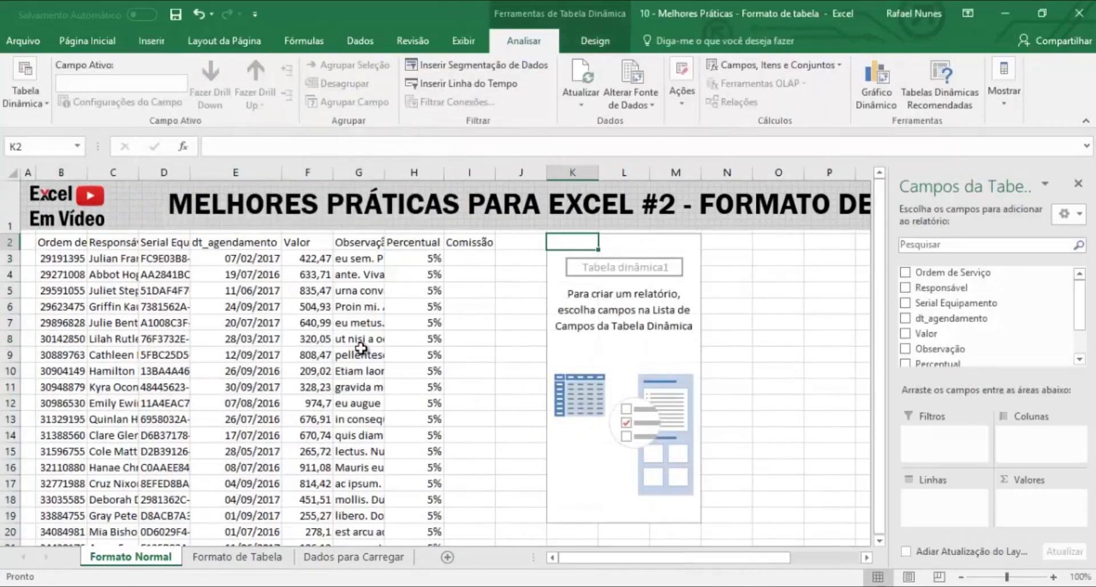
- Summarize Valor as the pivot table's values and use dt_agendamento for its rows
left_click_drag(926, 334, 1045, 502)
left_click_drag(1079, 298, 1094, 273)
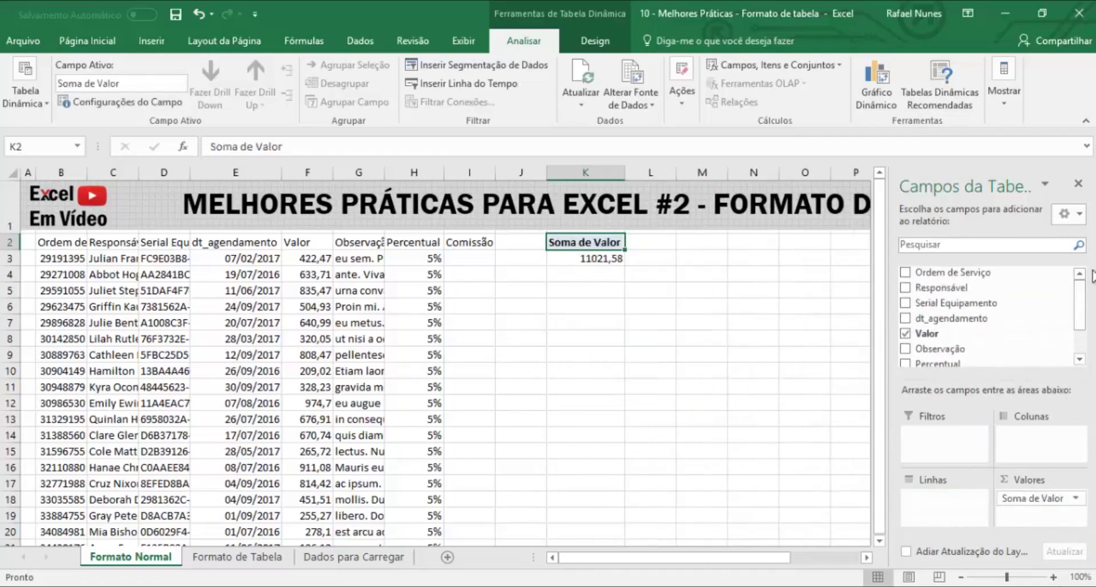
left_click_drag(970, 318, 944, 511)
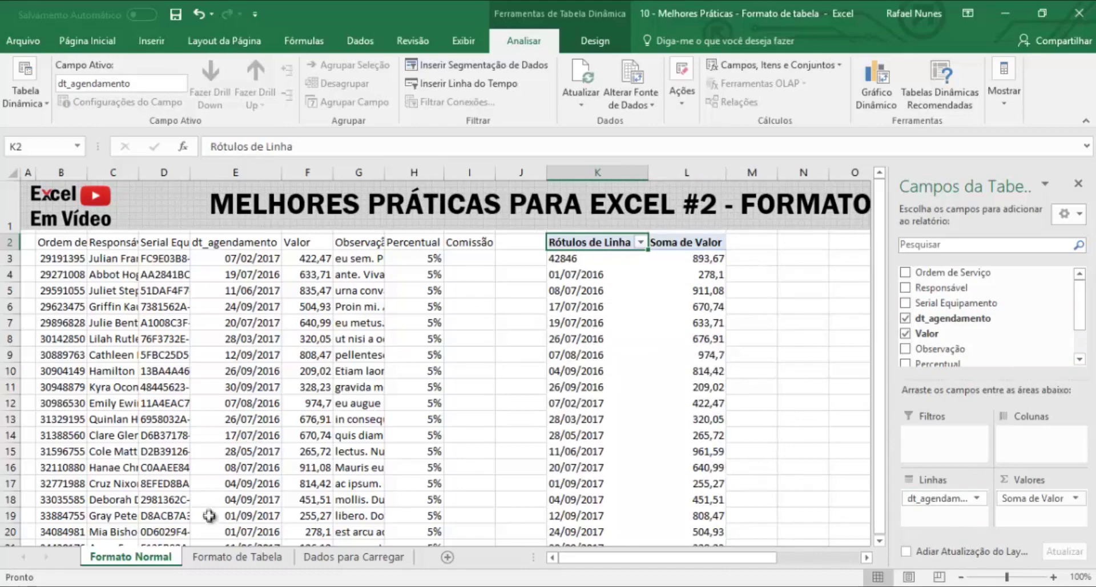
- On the Formato de Tabela sheet, create a pivot table from Tabela1, placed at cell K3 of the existing sheet
left_click(218, 558)
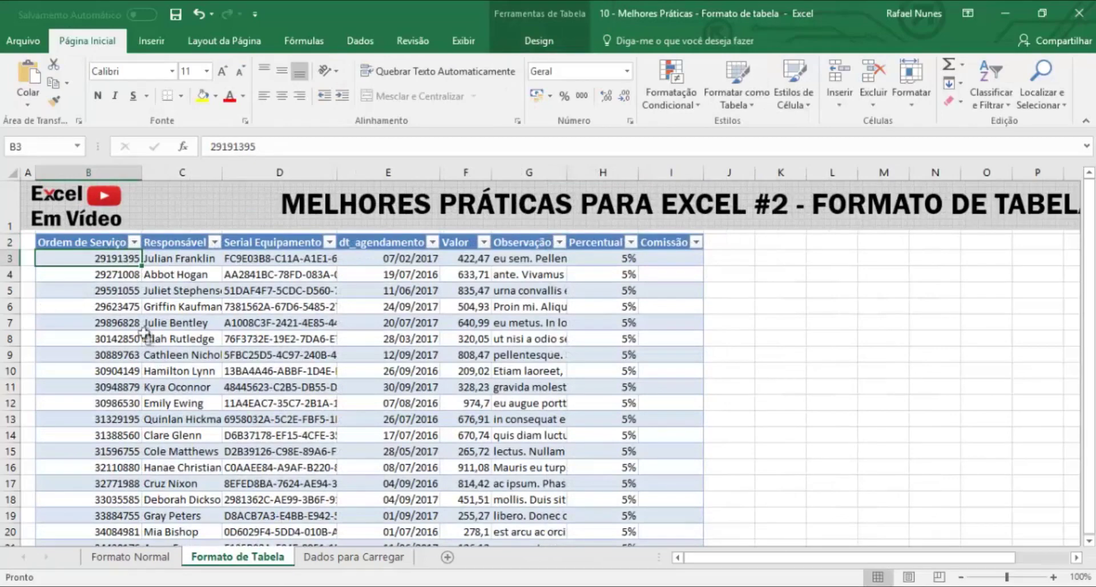
left_click(96, 242)
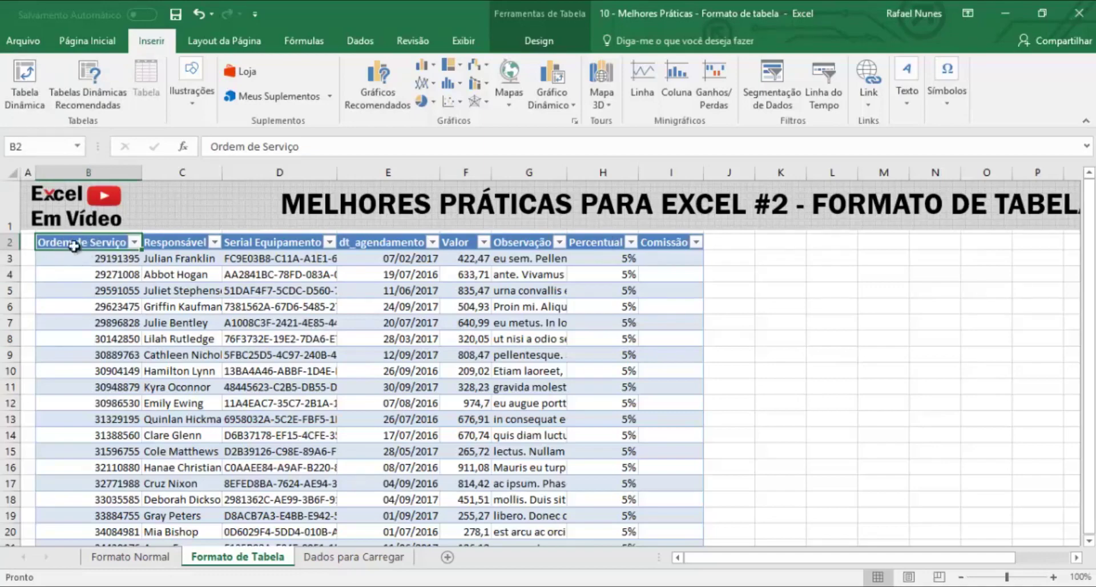
left_click(23, 79)
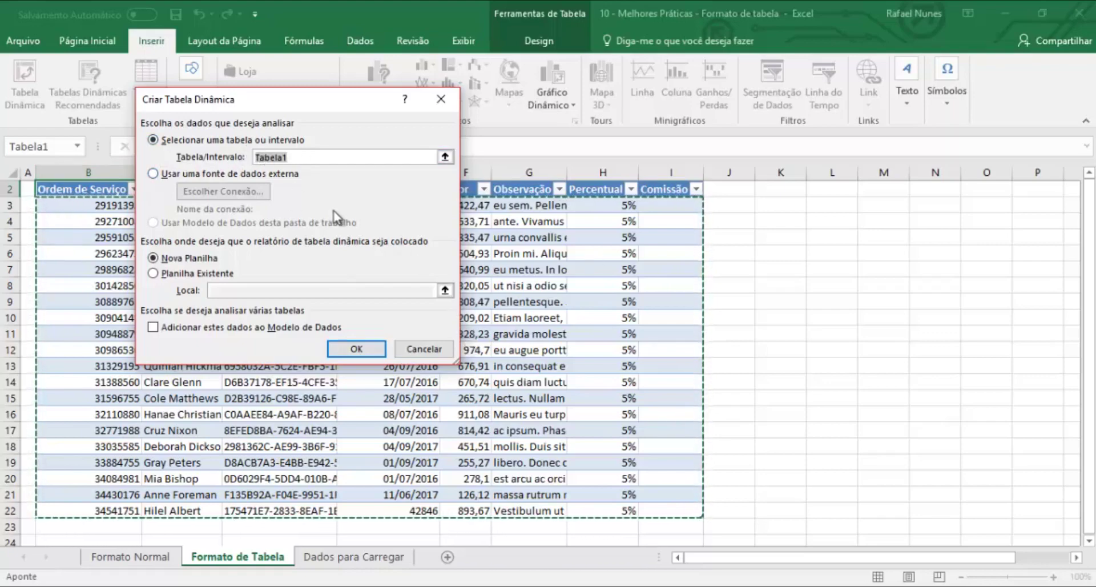
left_click(179, 275)
left_click(217, 291)
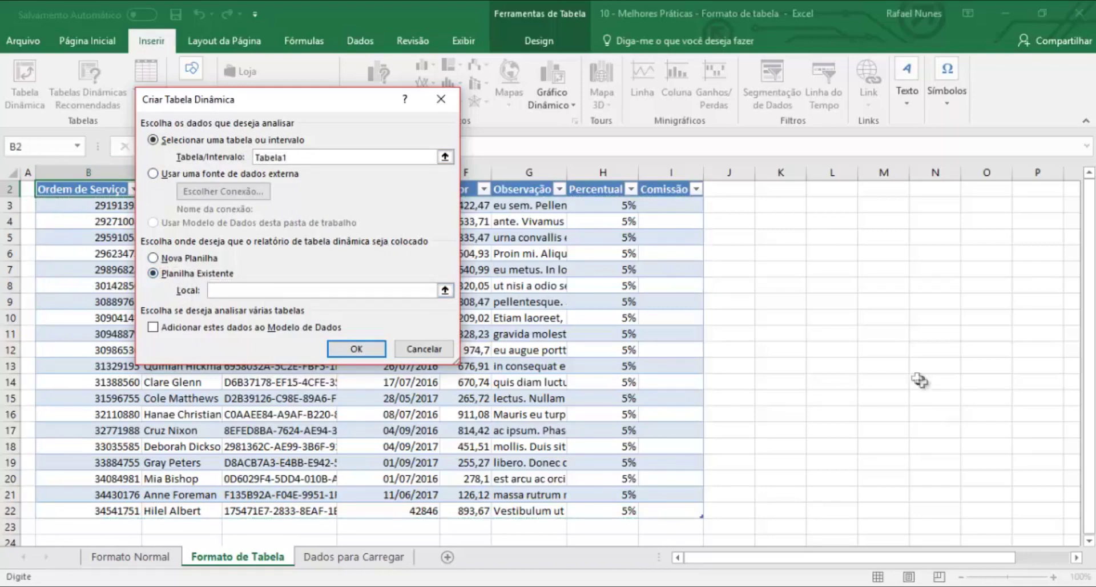
scroll(925, 369, "up", 1)
left_click(779, 258)
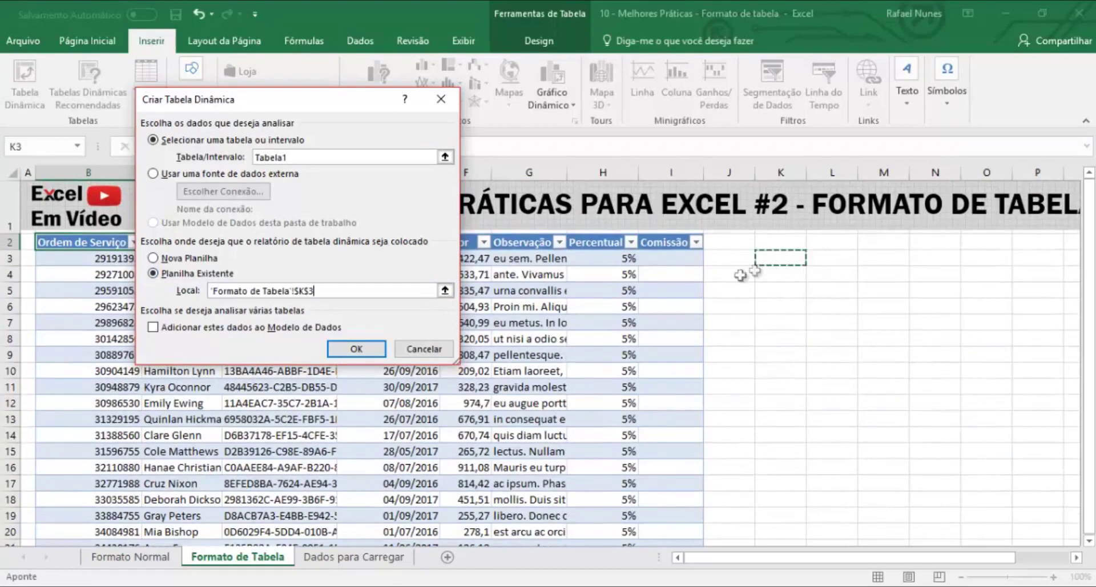
left_click(360, 349)
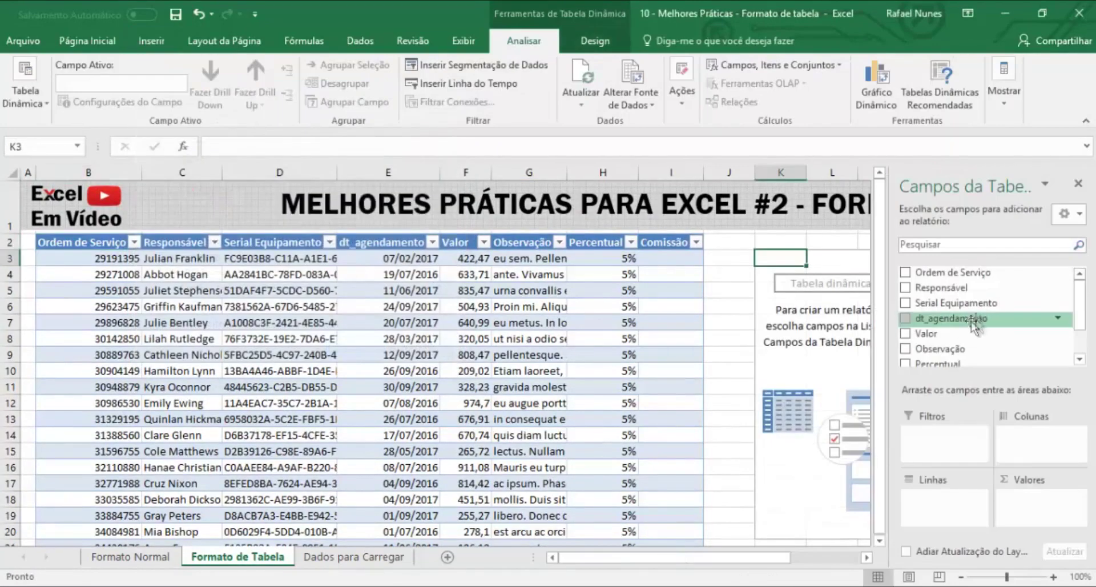
- Add Valor to the values and dt_agendamento to the rows of the pivot table based on Tabela1
left_click_drag(971, 334, 1041, 522)
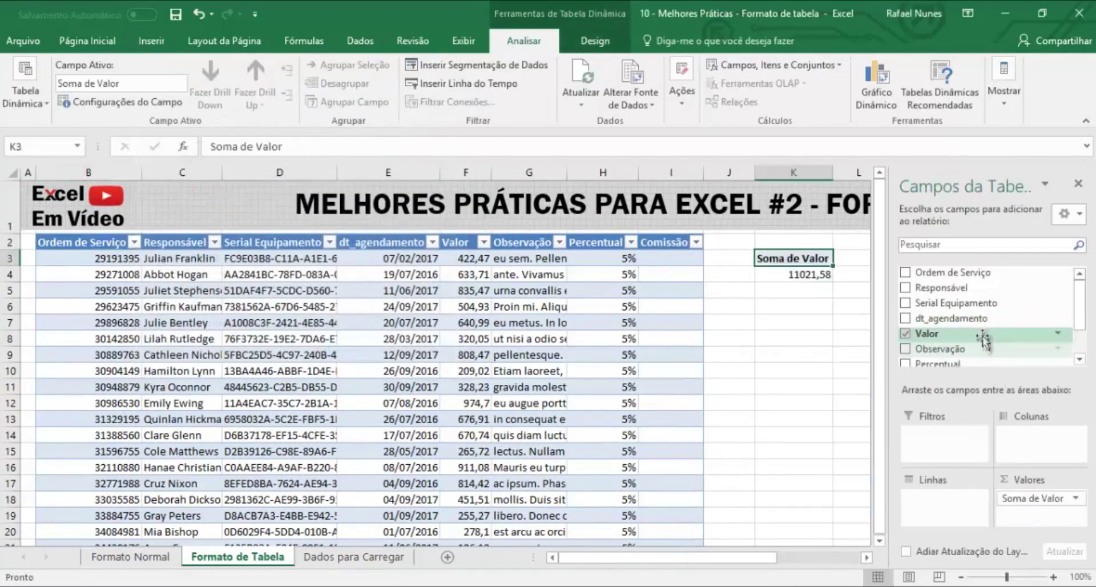
left_click_drag(964, 318, 944, 499)
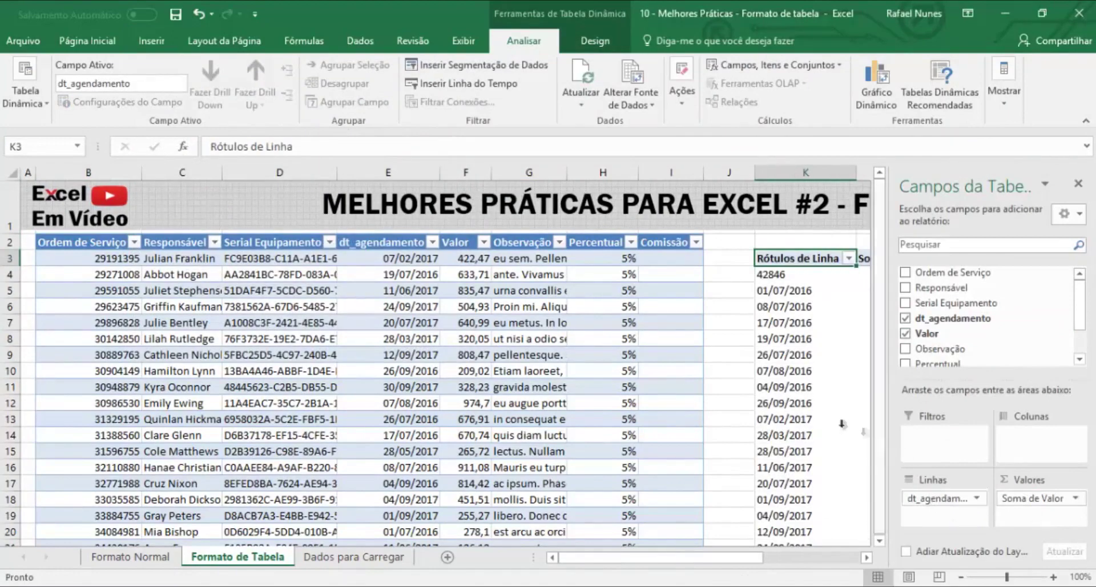
left_click(736, 289)
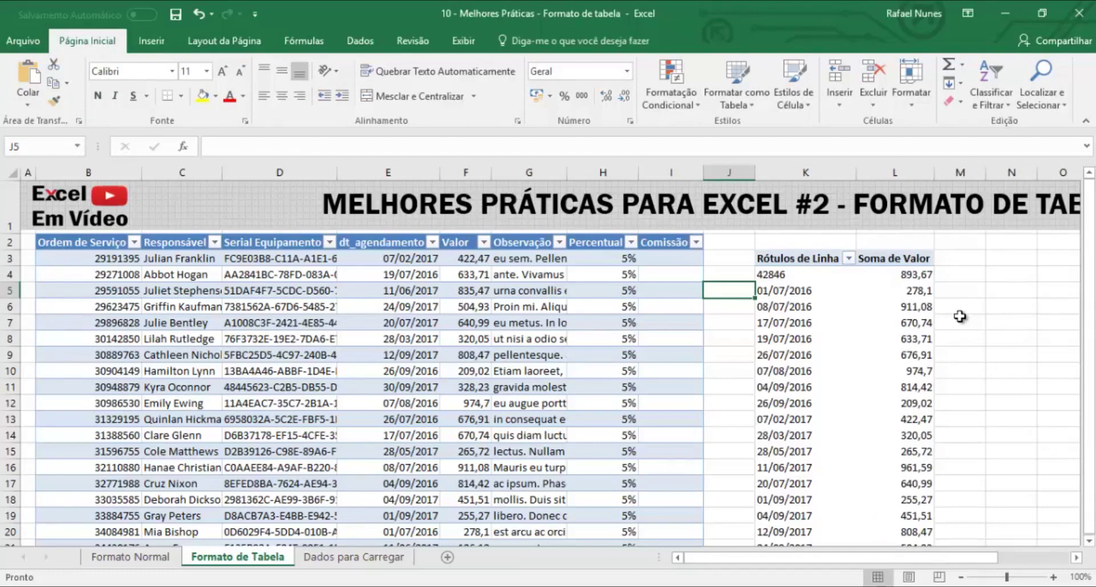
- Inspect the data source range of the pivot table on the Formato Normal sheet without changing it
key("ctrl+Page_Up")
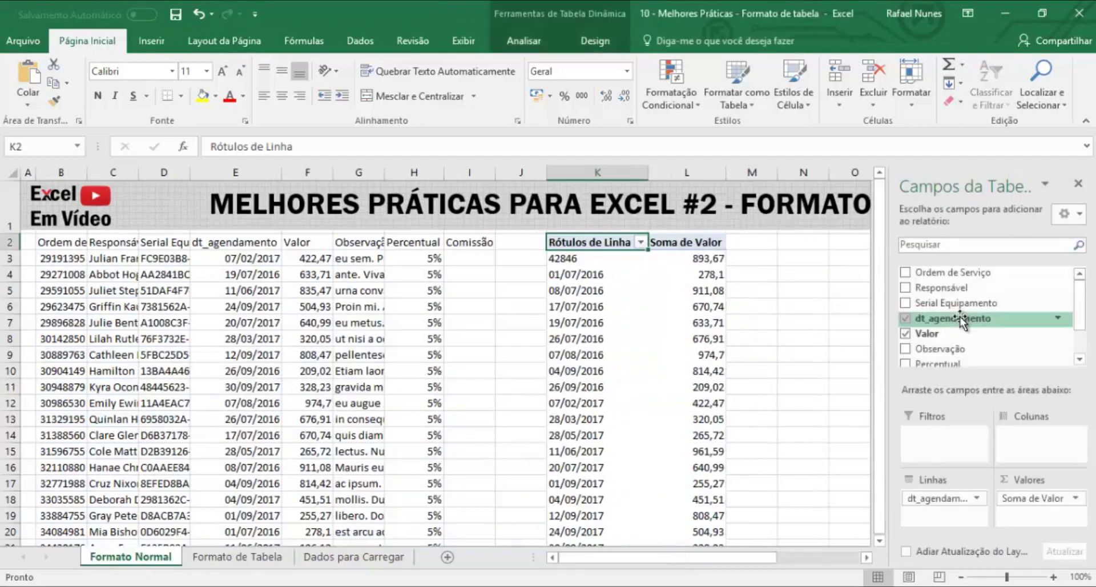
left_click(586, 276)
left_click(537, 46)
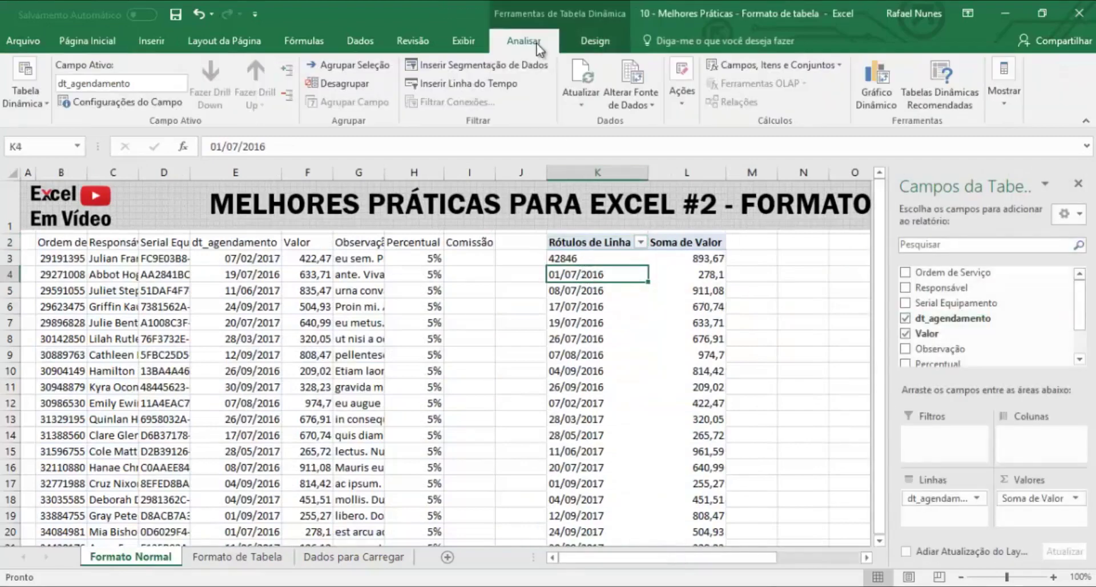
left_click(643, 75)
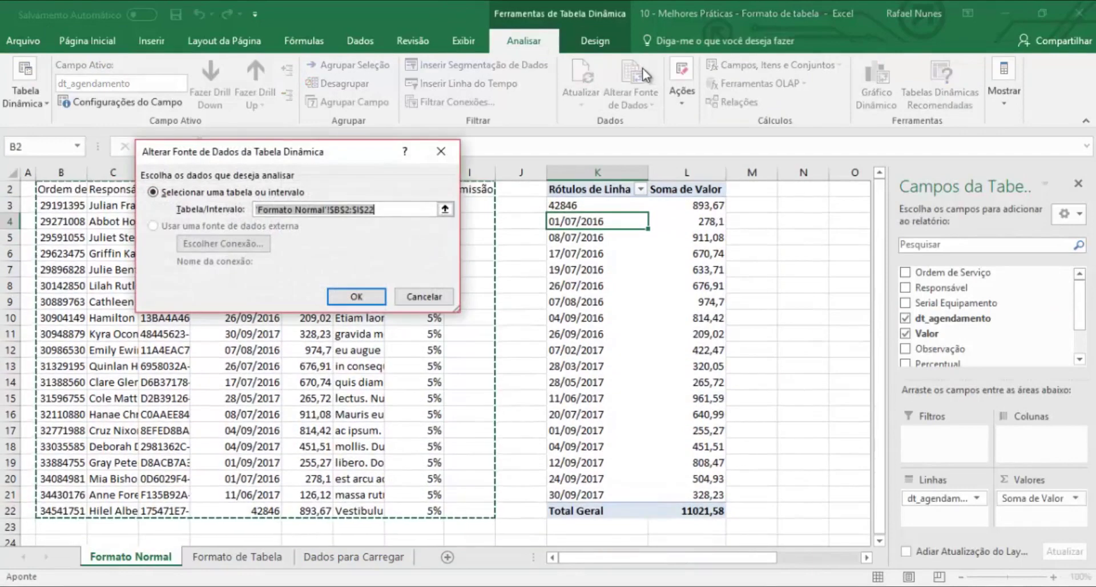
left_click(396, 210)
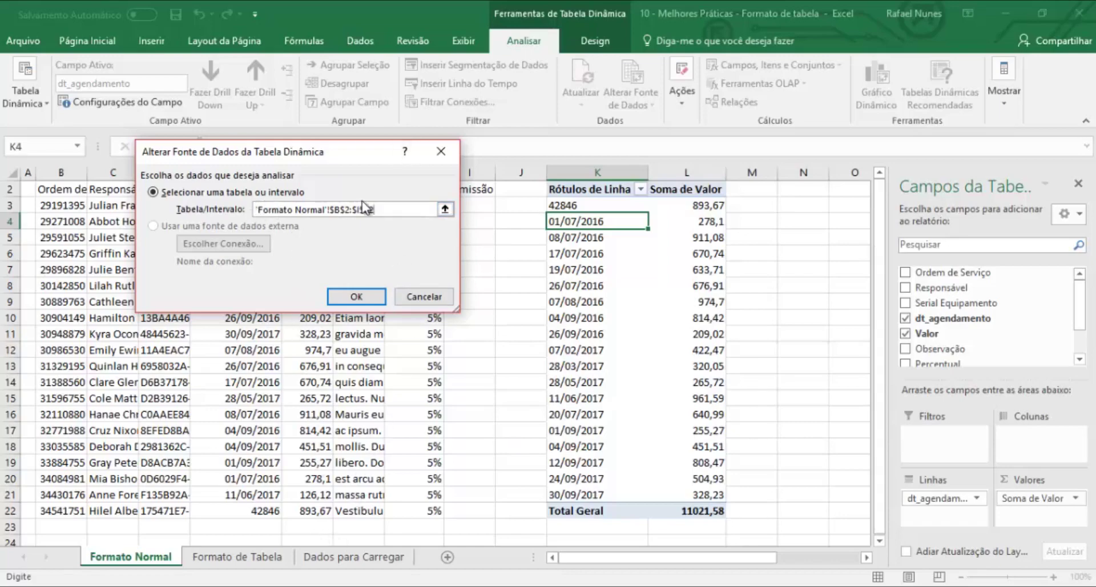
left_click(420, 296)
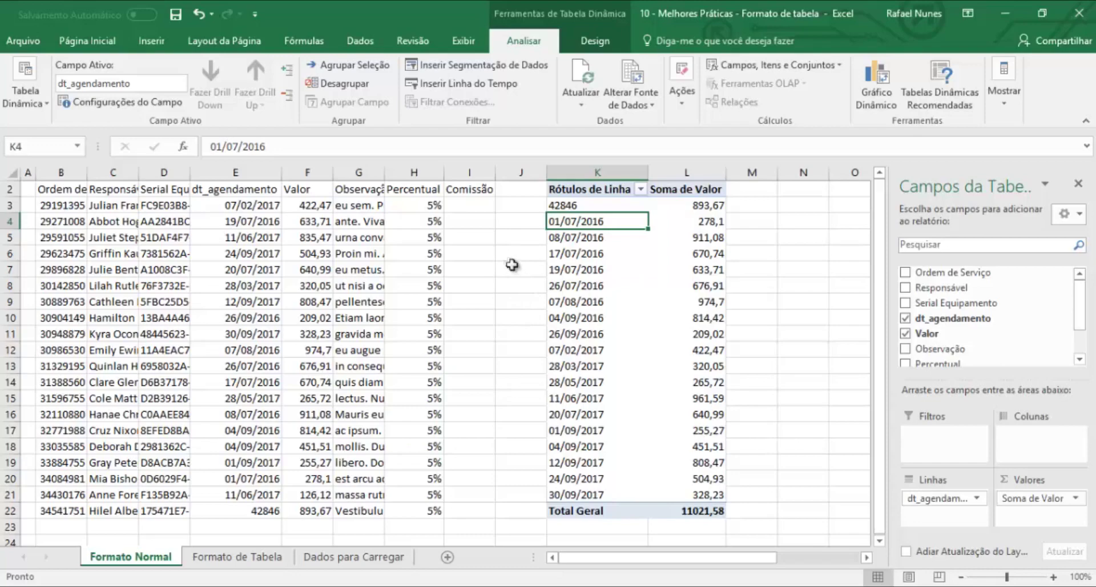
- Calculate the first Comissão in cell I3 of the Formato Normal sheet with the formula =F3*H3
left_click(467, 202)
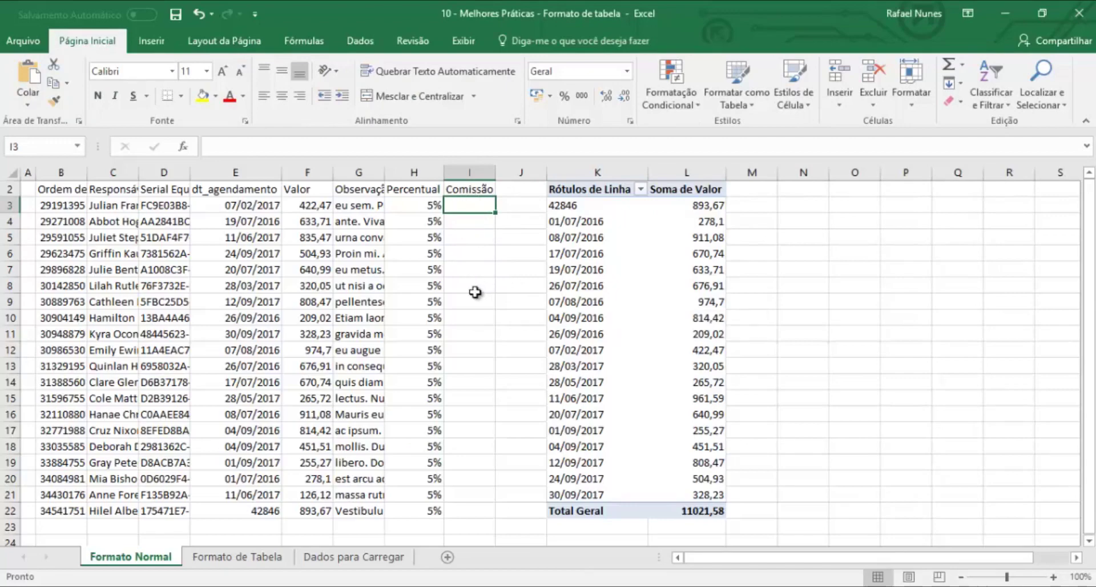
type("=")
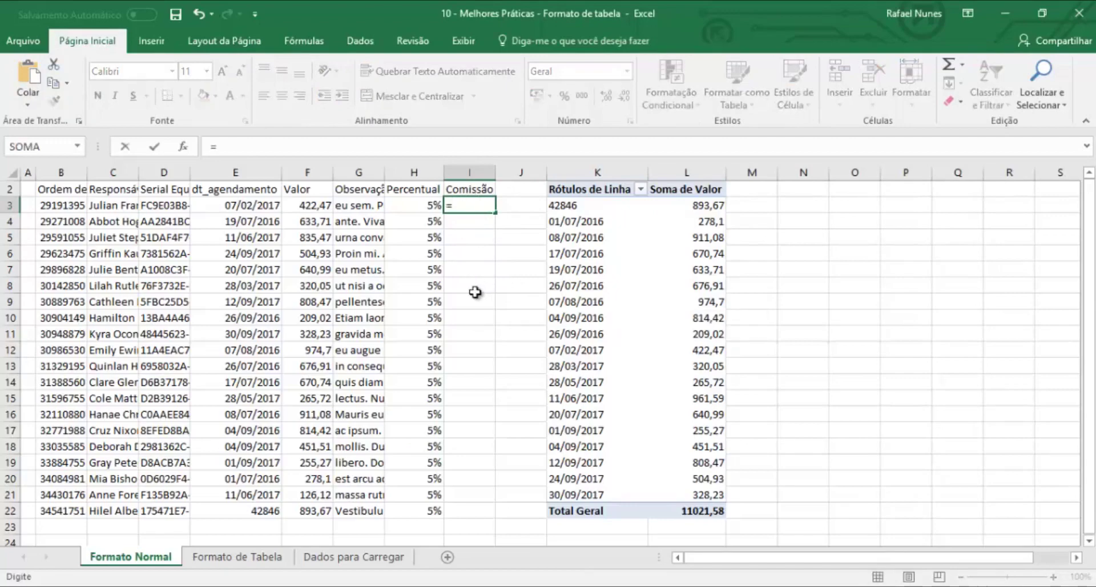
left_click(313, 205)
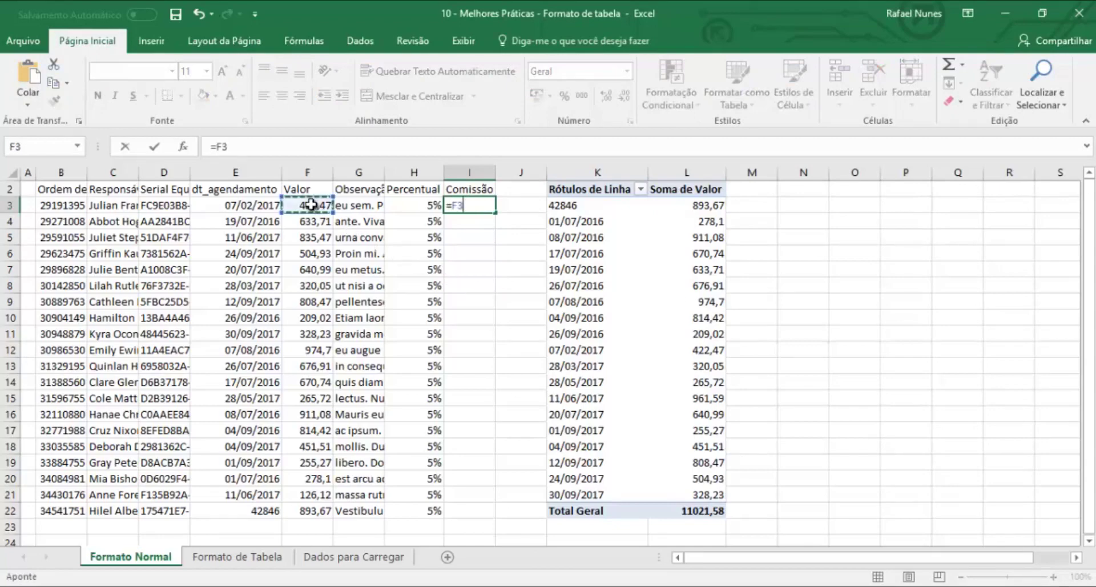
type("*")
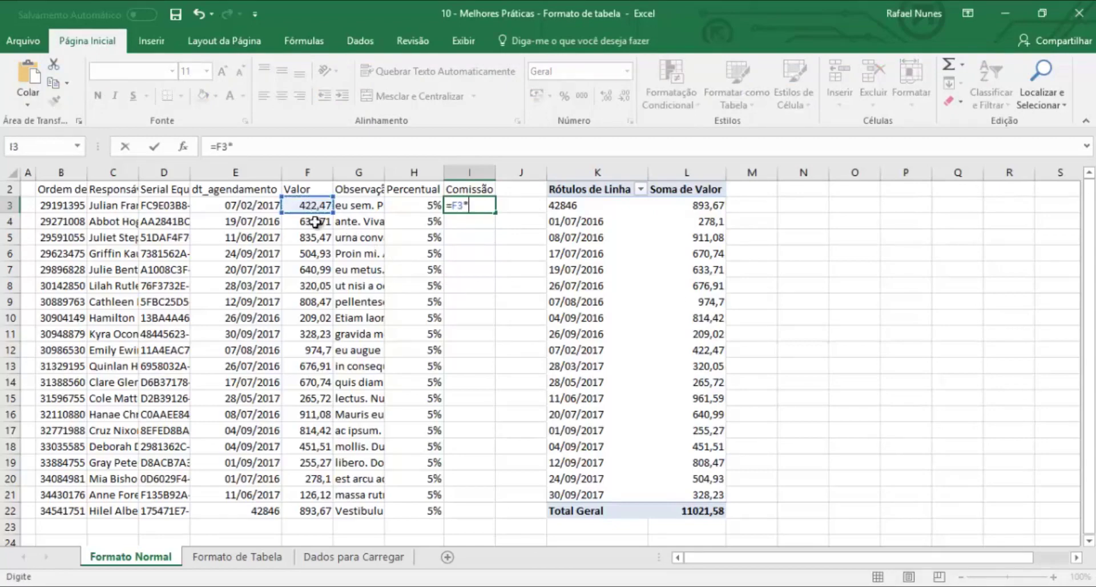
left_click(403, 204)
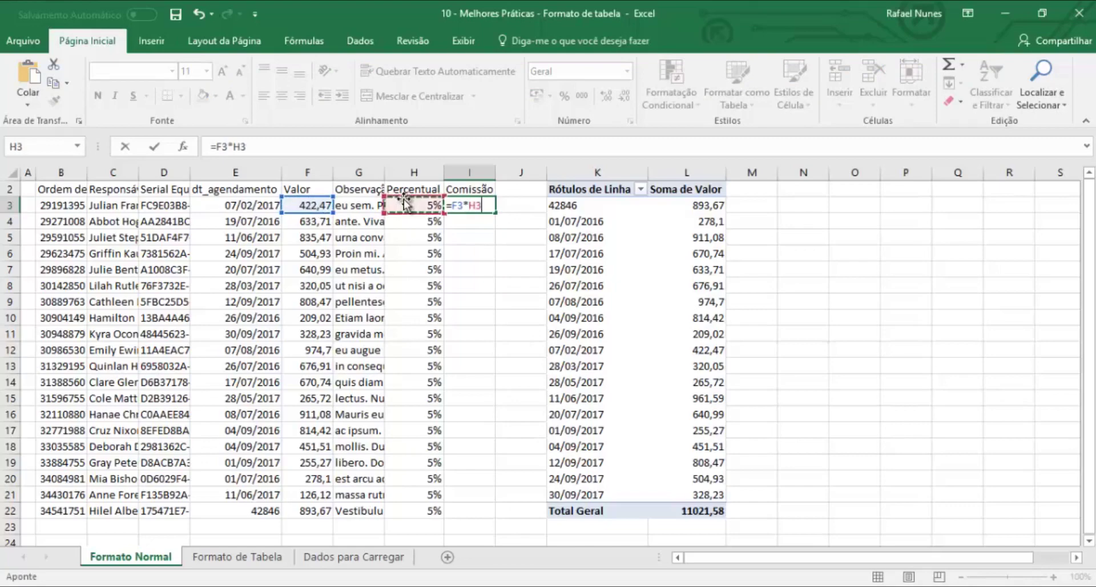
key("Return")
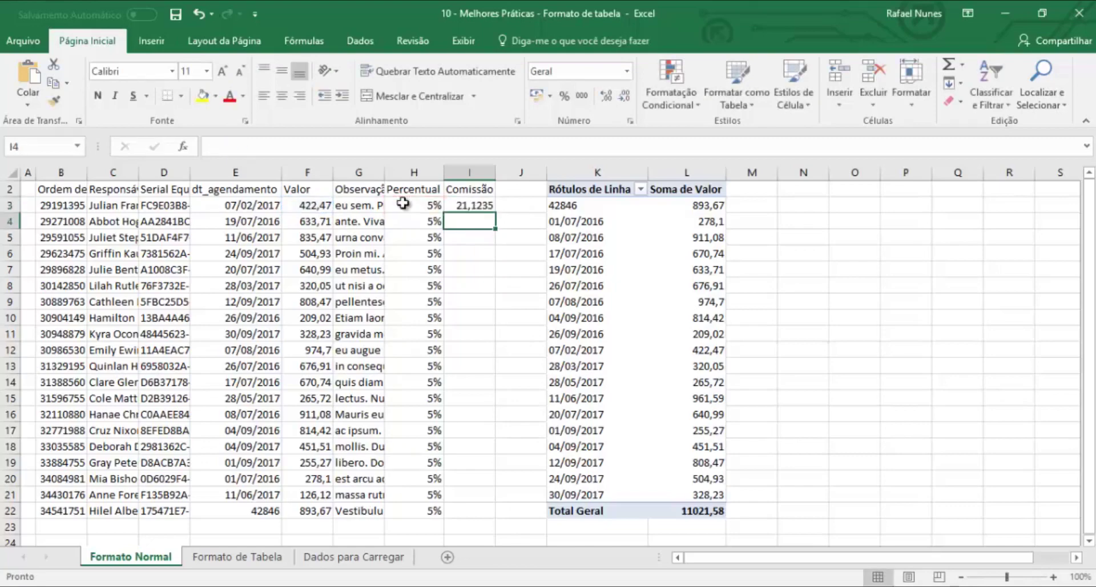
- Fill the Comissão formula from I3 down to I22
left_click(475, 205)
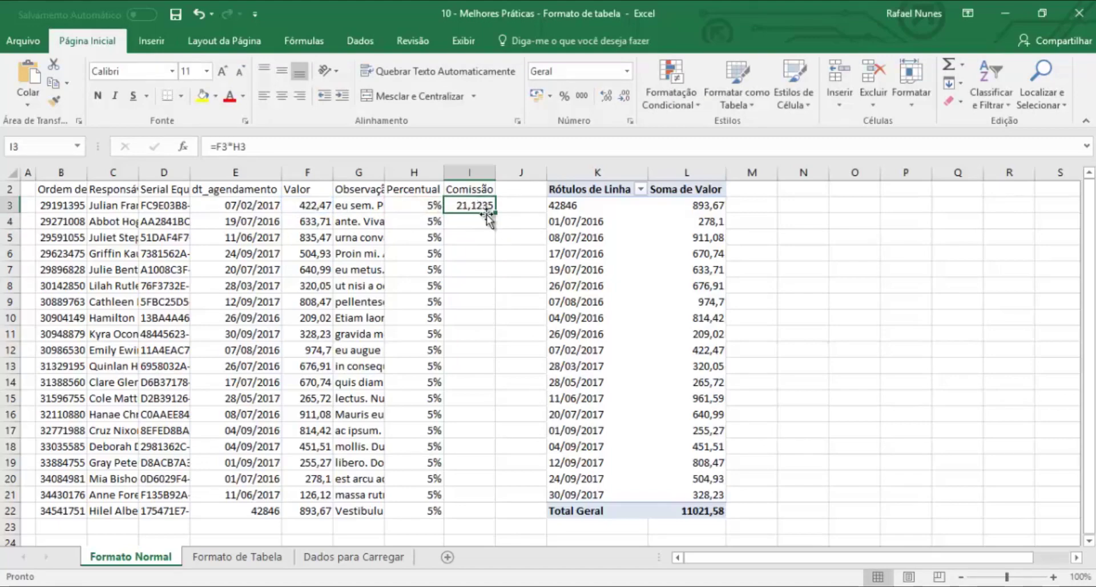
left_click_drag(496, 213, 482, 520)
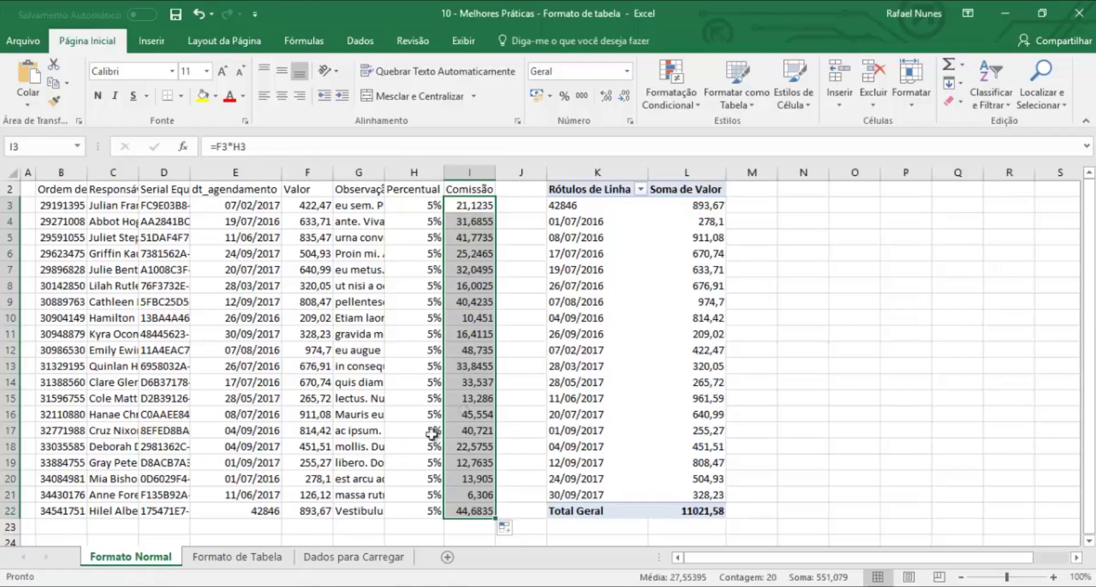
left_click(508, 329)
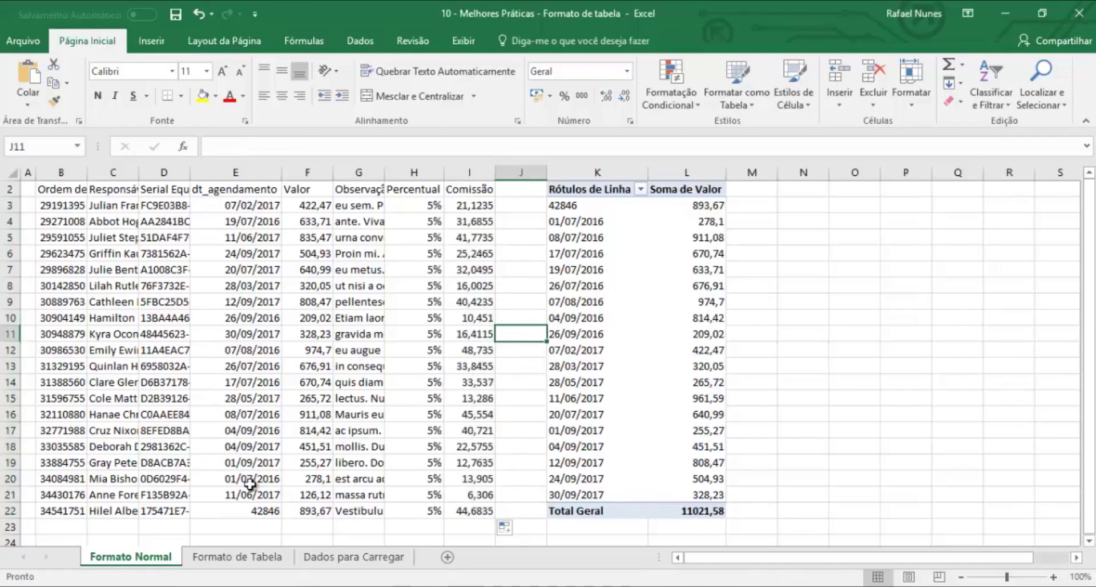
left_click(231, 559)
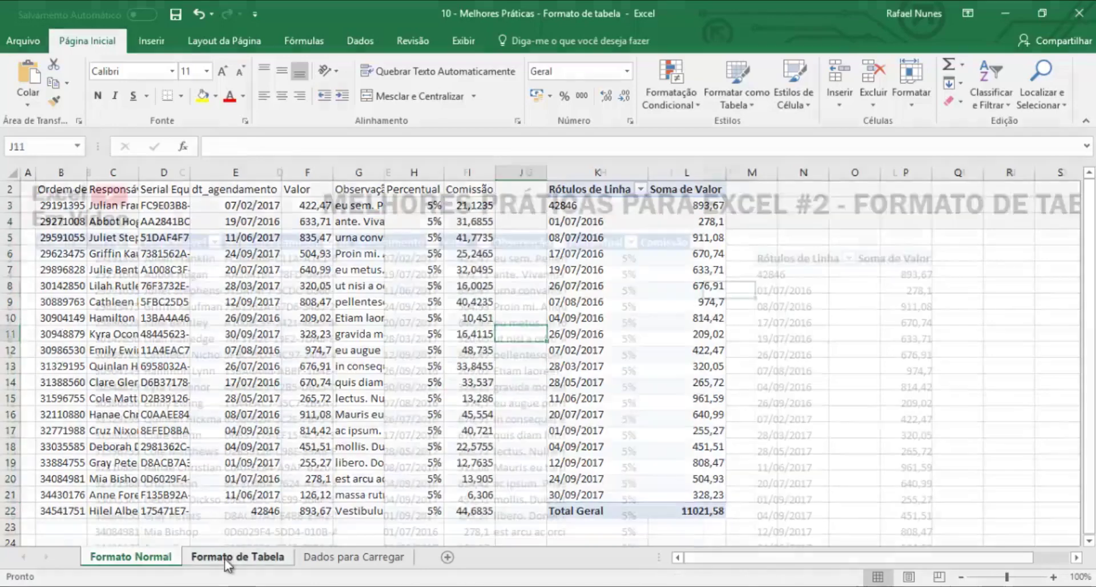
left_click(651, 257)
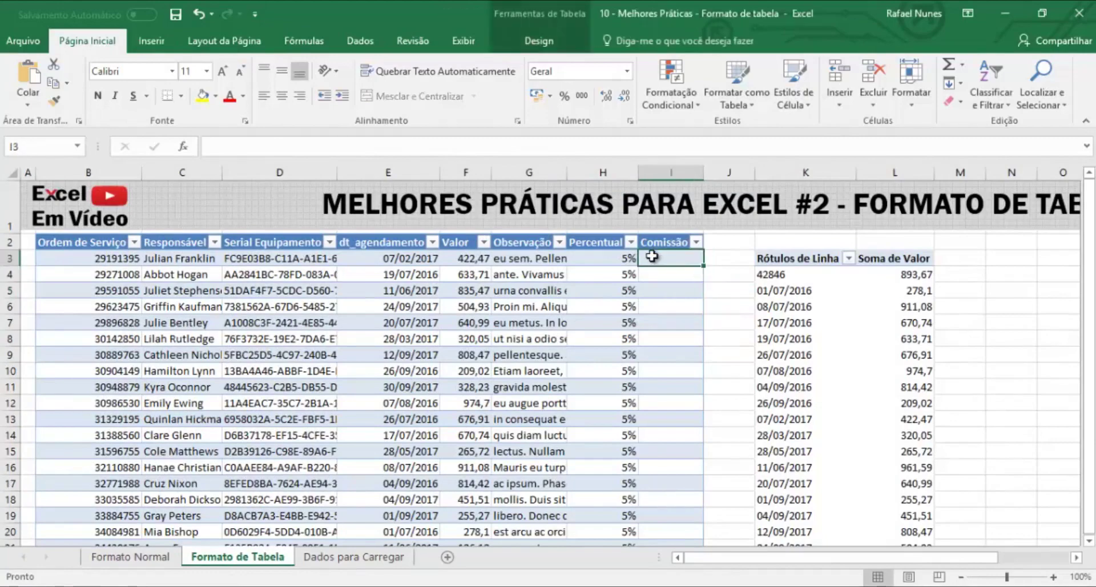
type("=")
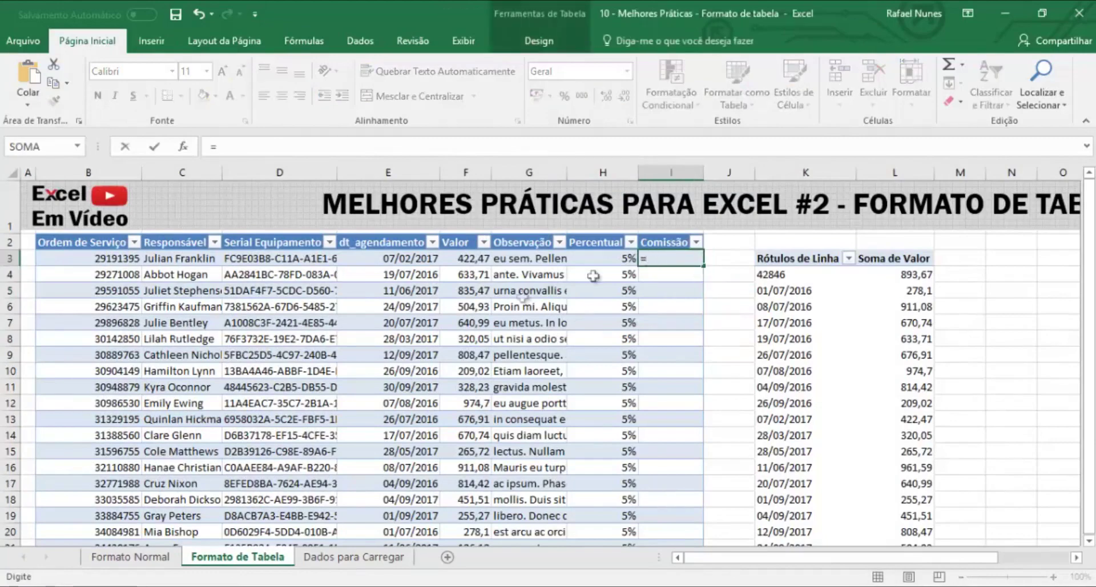
left_click(467, 259)
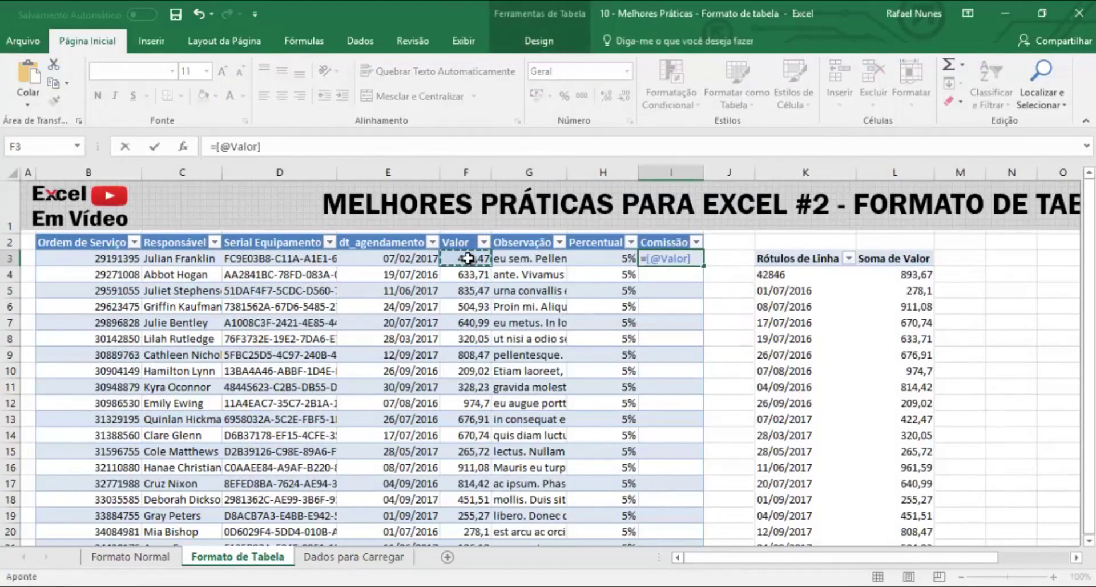
type("*")
left_click(616, 255)
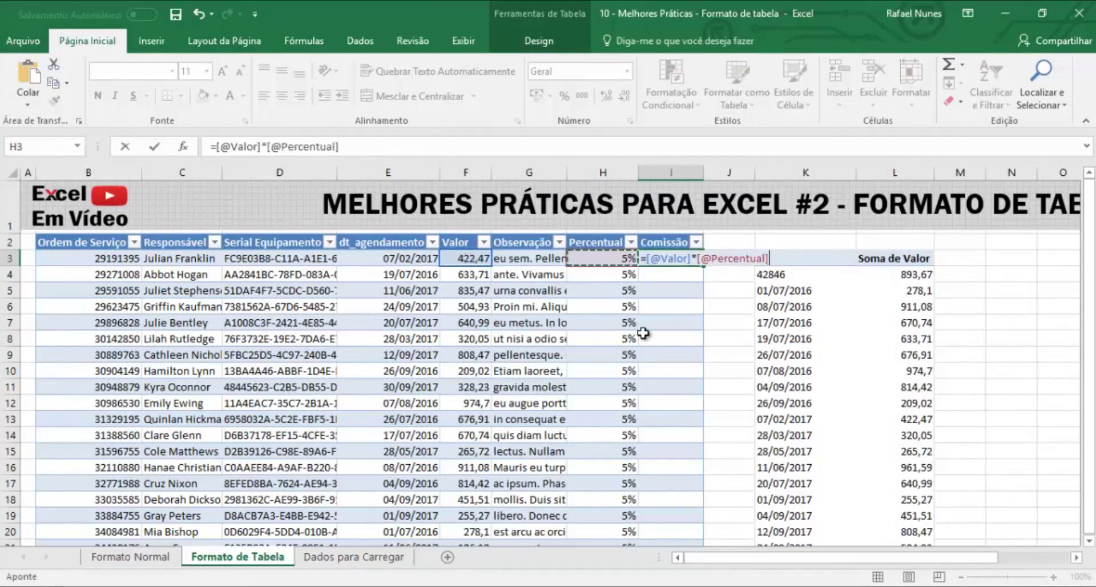
key("Return")
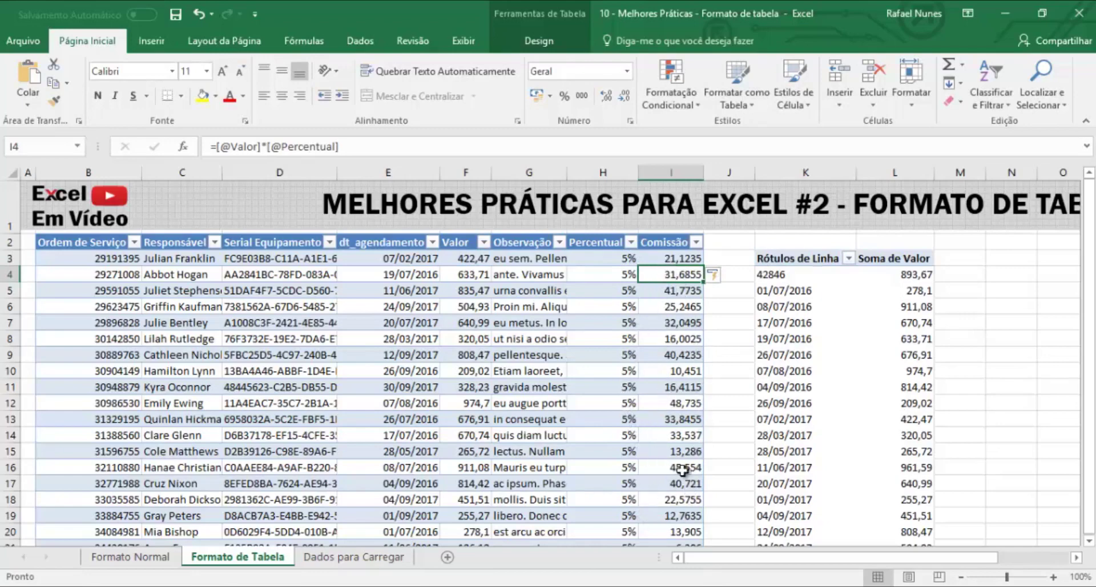
left_click(684, 259)
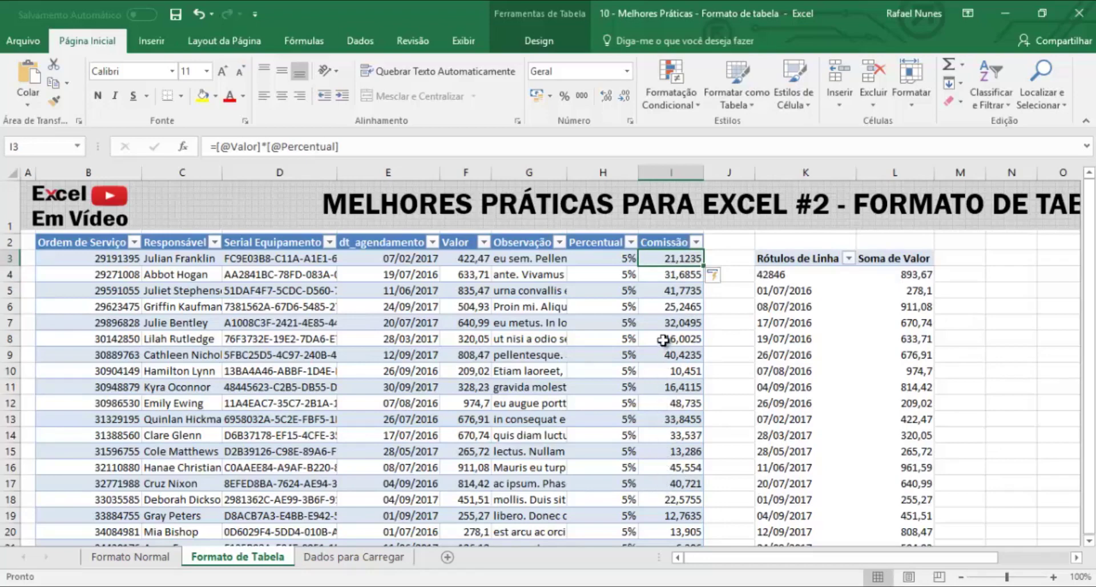
left_click(662, 352)
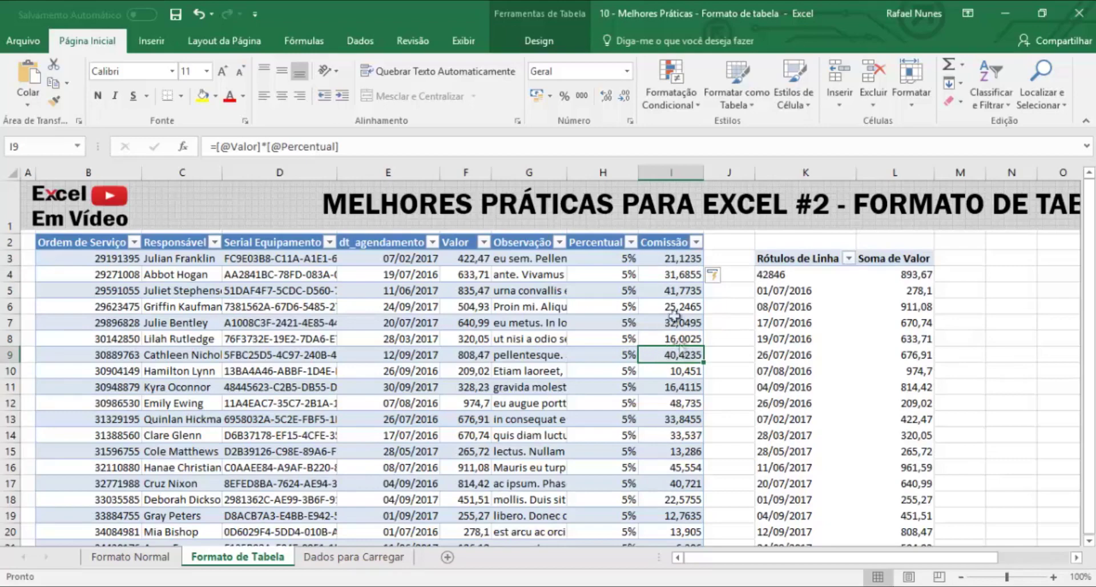
left_click(676, 254)
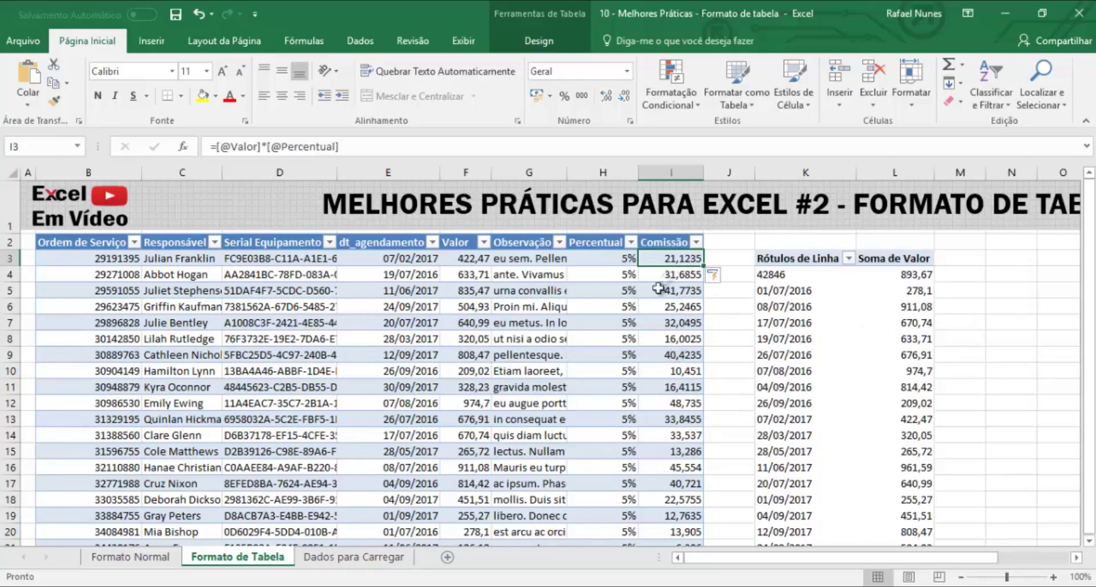
- Copy all data rows below the headers, B3:G82, from the Dados para Carregar sheet
left_click(344, 557)
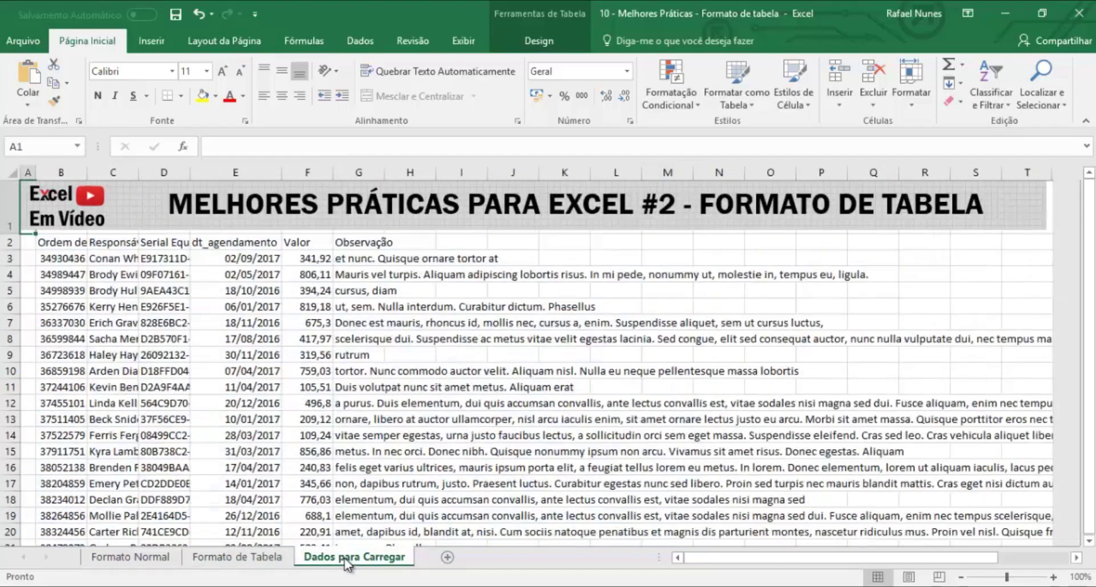
left_click(67, 263)
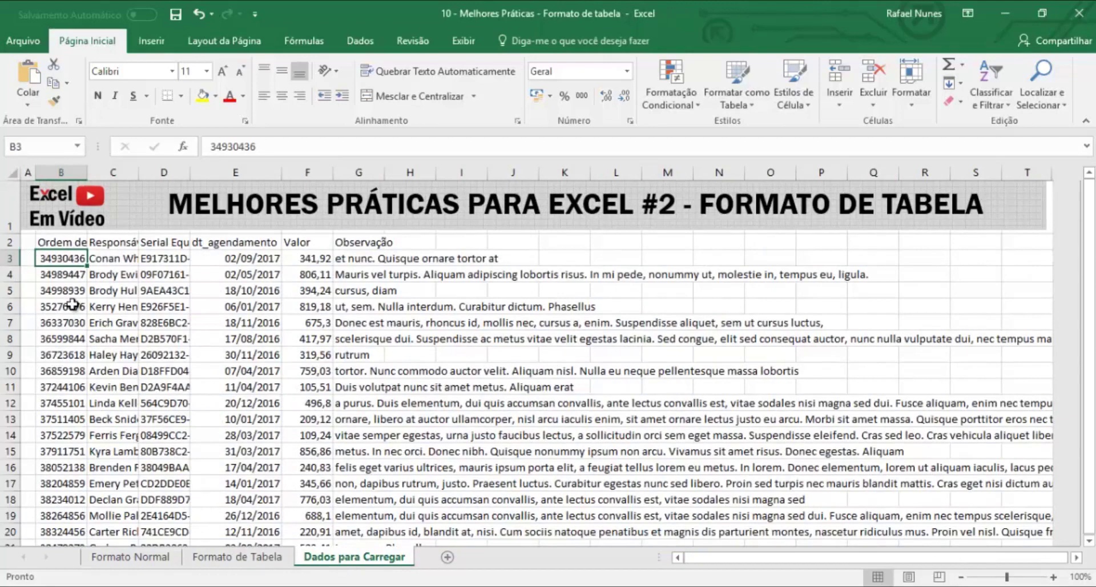
key("ctrl+shift+Down")
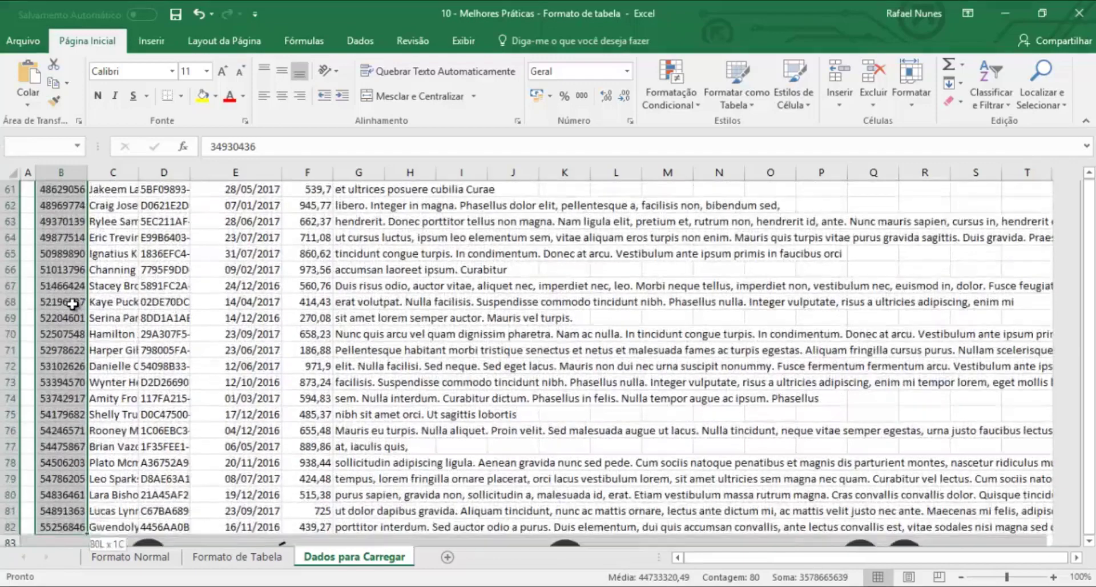
key("ctrl+shift+Right")
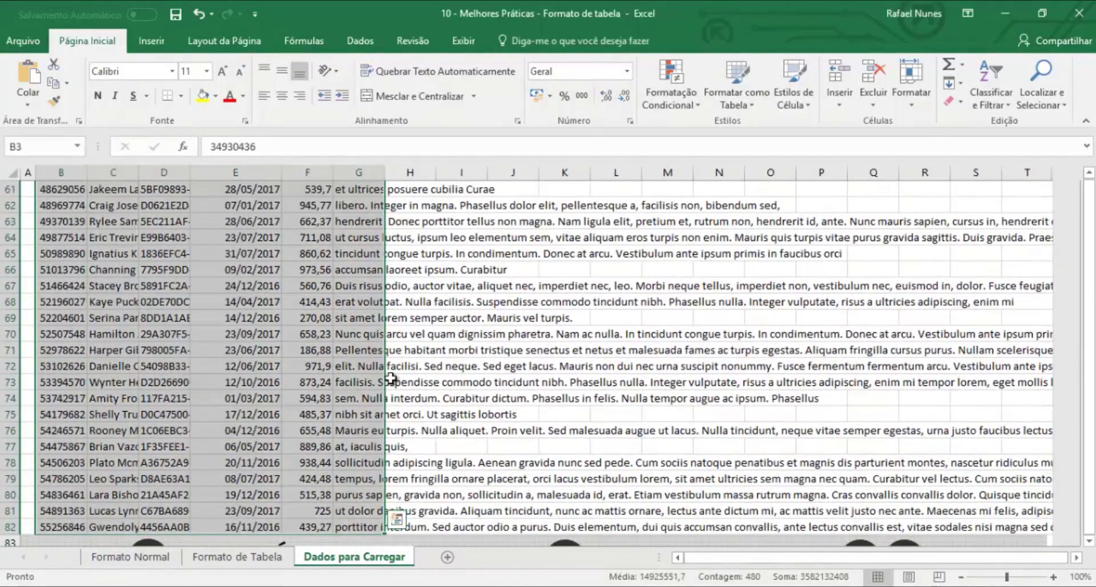
key("ctrl+c")
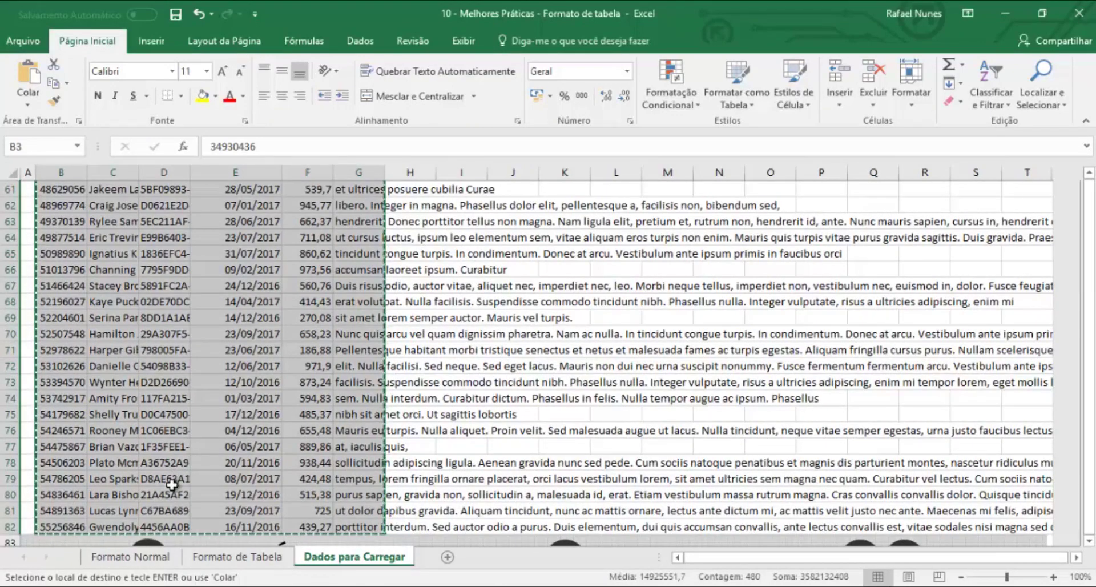
- Paste the copied rows as values only below the Formato Normal data, starting at cell B23, and check the Percentual and Comissão columns
left_click(129, 557)
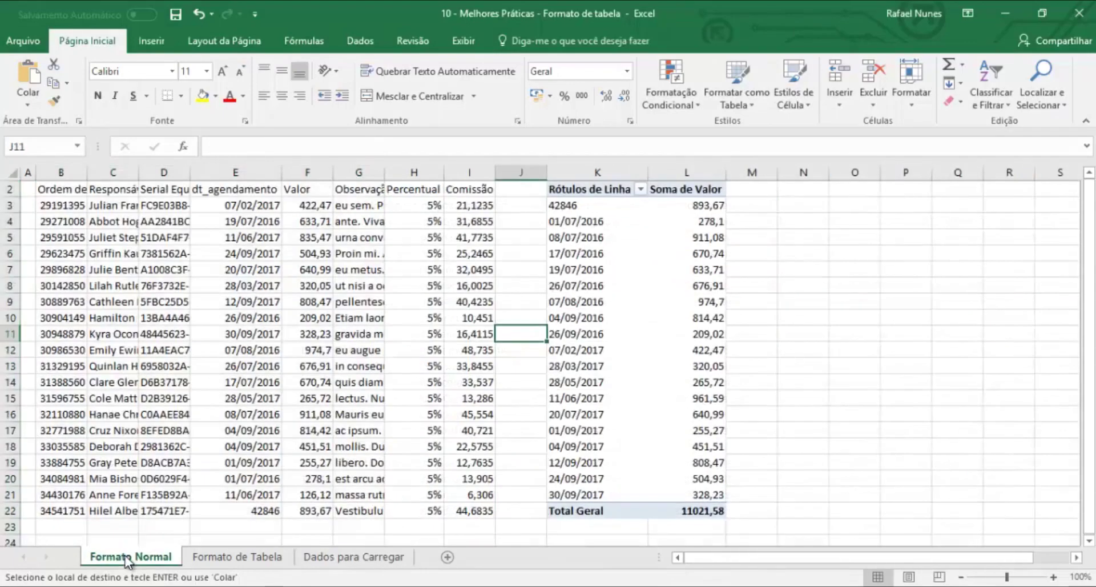
scroll(147, 423, "down", 3)
scroll(147, 423, "down", 3)
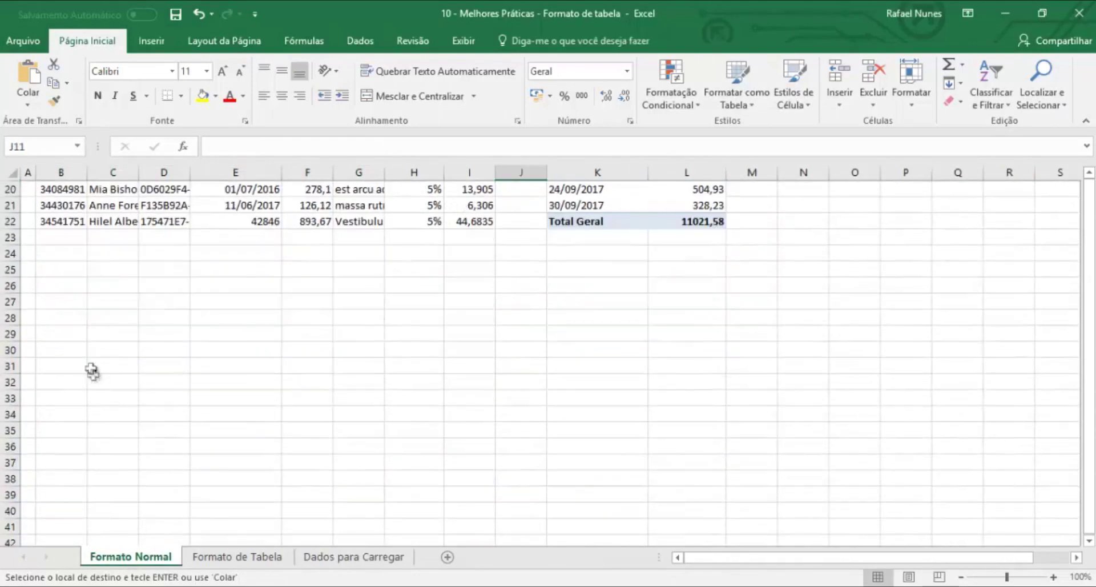
right_click(61, 239)
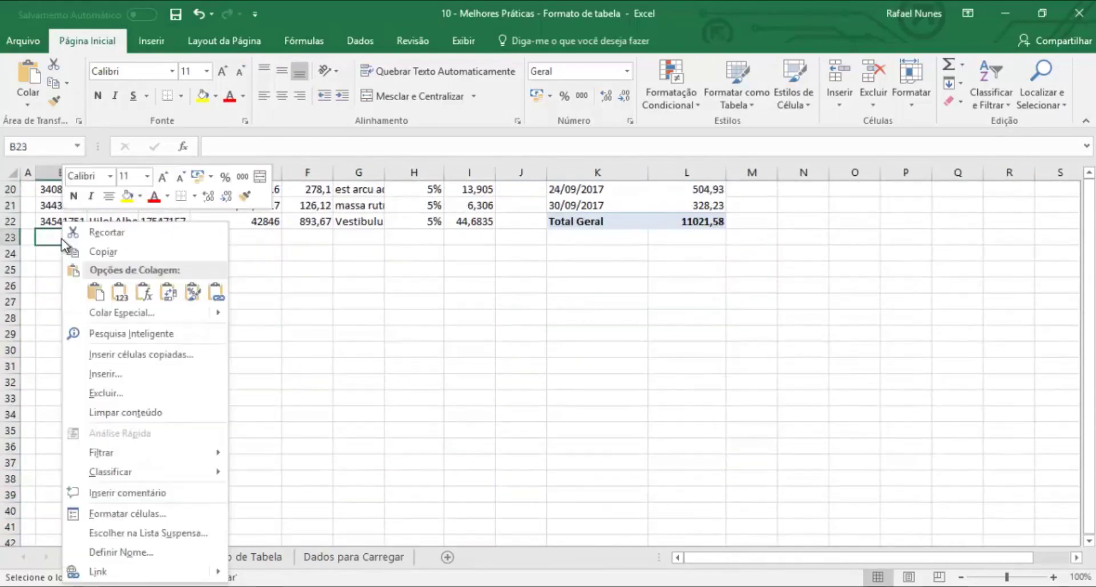
left_click(119, 293)
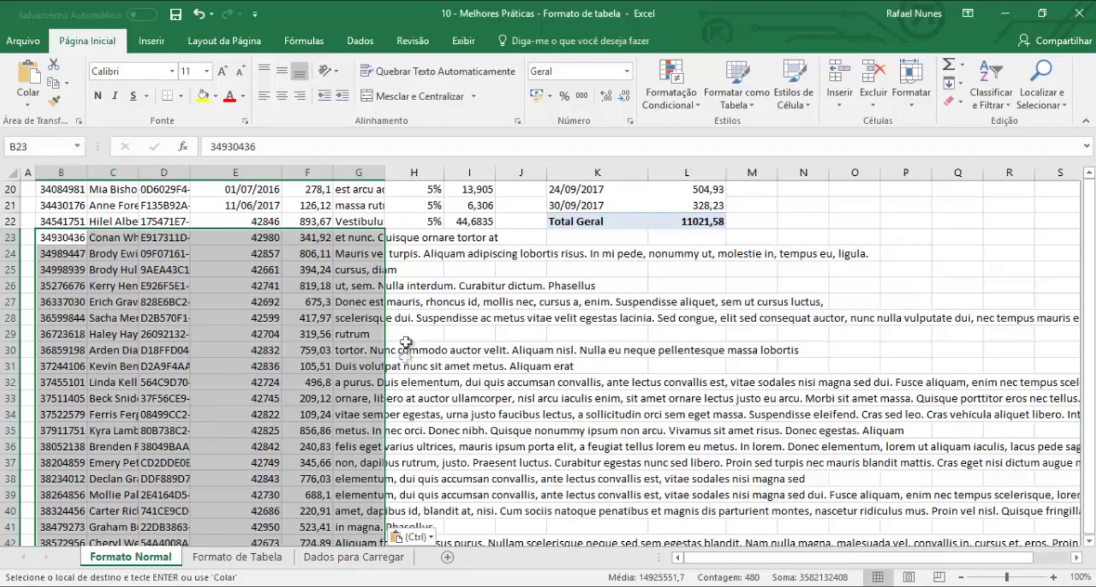
scroll(484, 307, "up", 3)
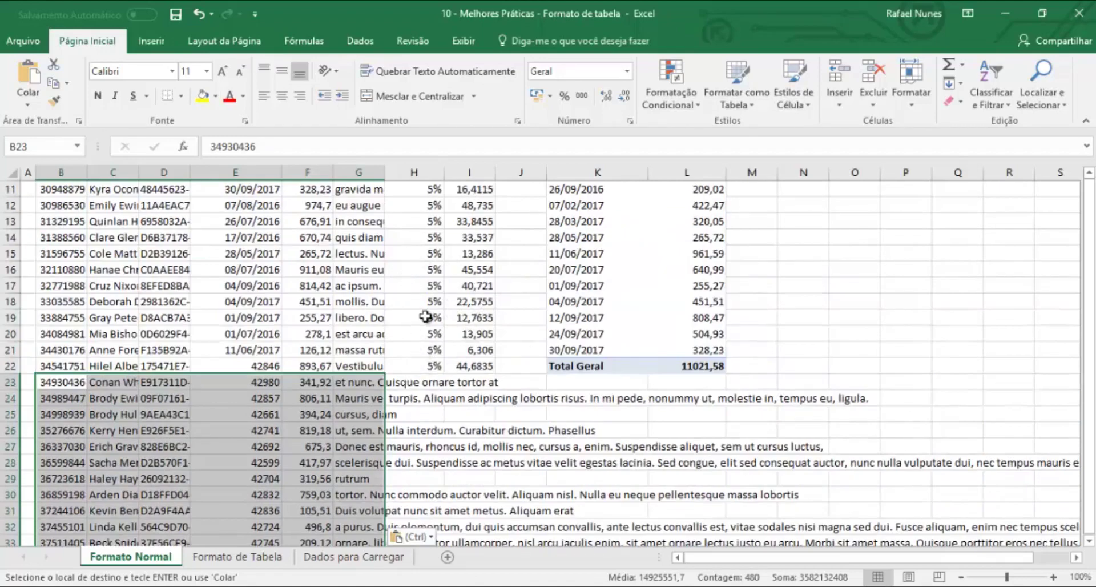
left_click(476, 317)
left_click(427, 319)
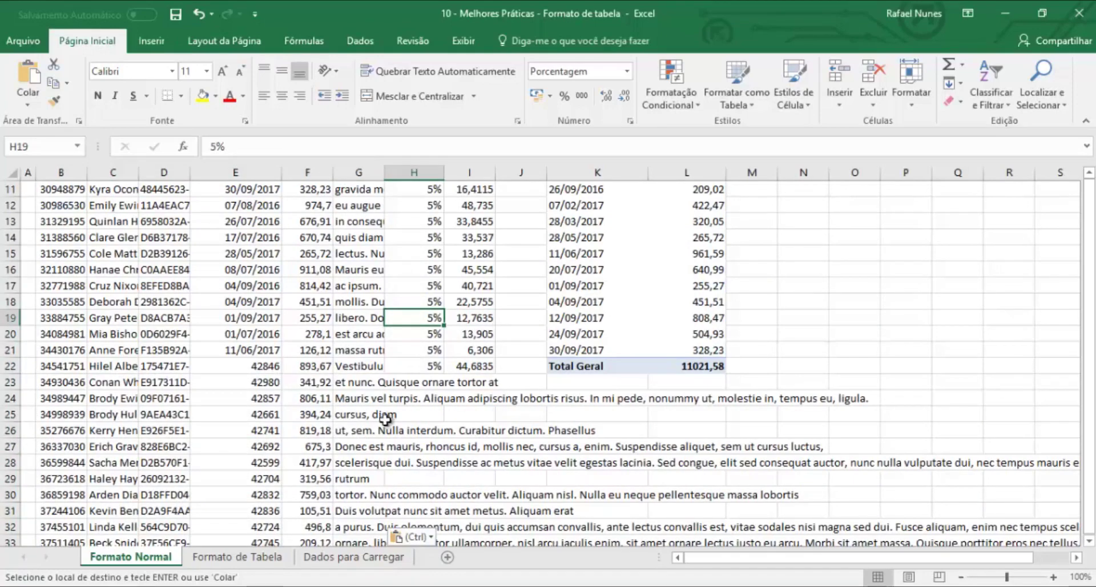
- Paste the copied rows as values below the Formato de Tabela data, starting at cell B23, and check the Comissão and Percentual columns
left_click(233, 559)
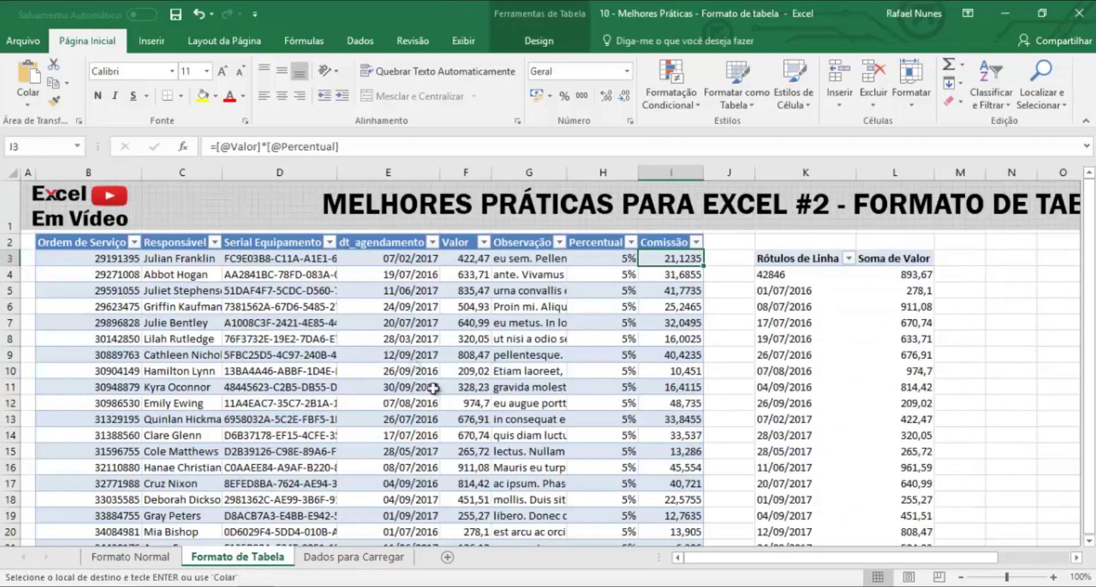
scroll(404, 362, "down", 6)
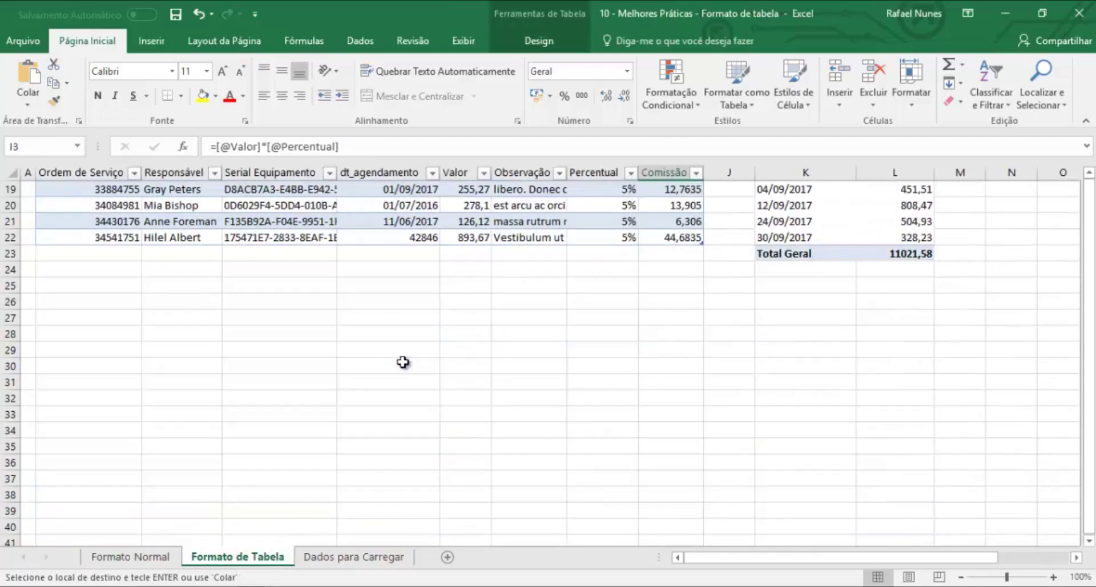
right_click(78, 253)
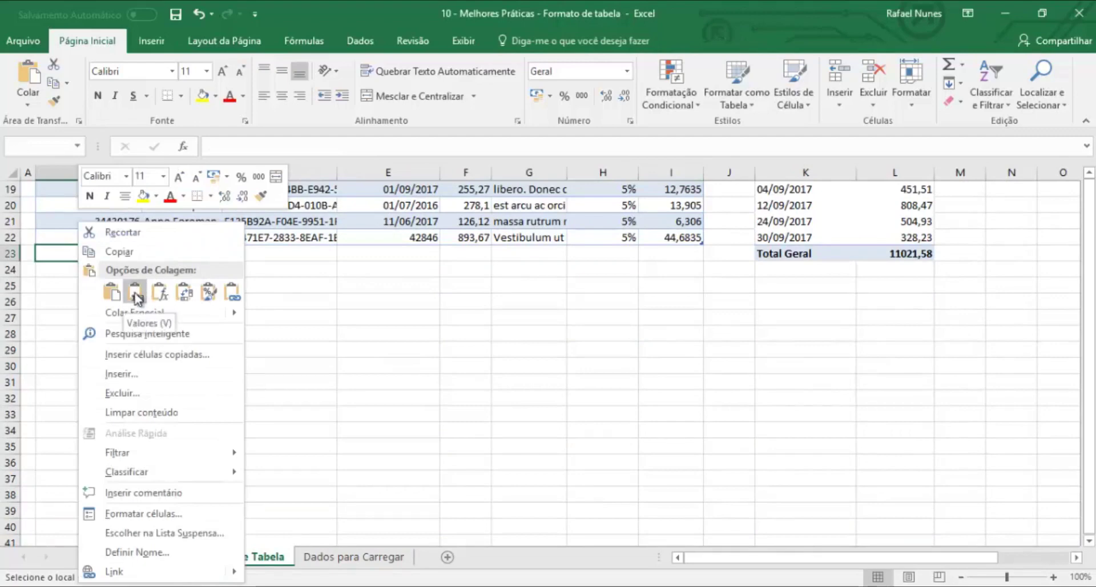
left_click(135, 291)
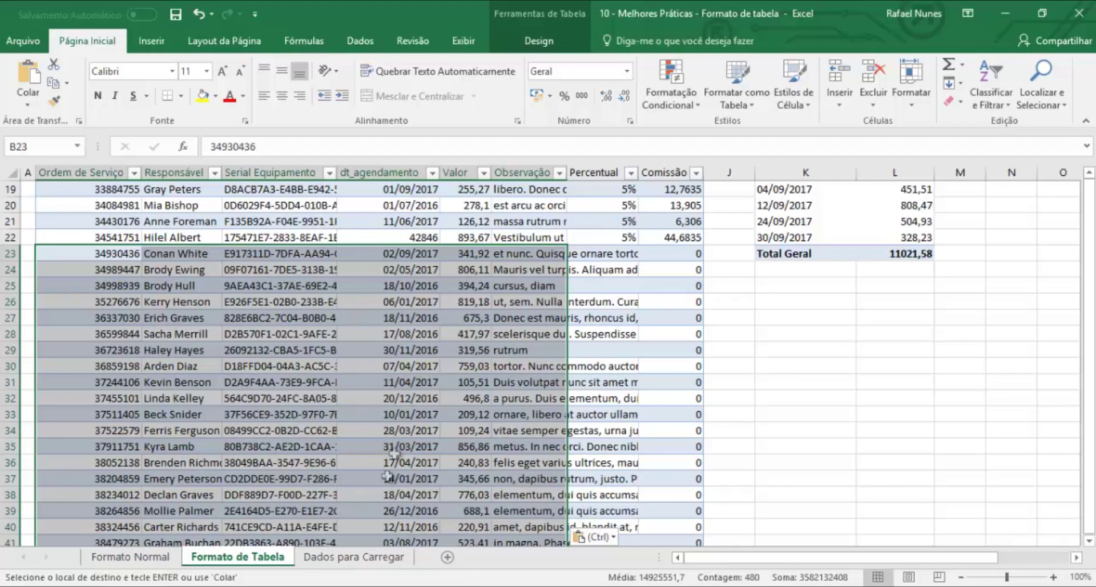
left_click(664, 250)
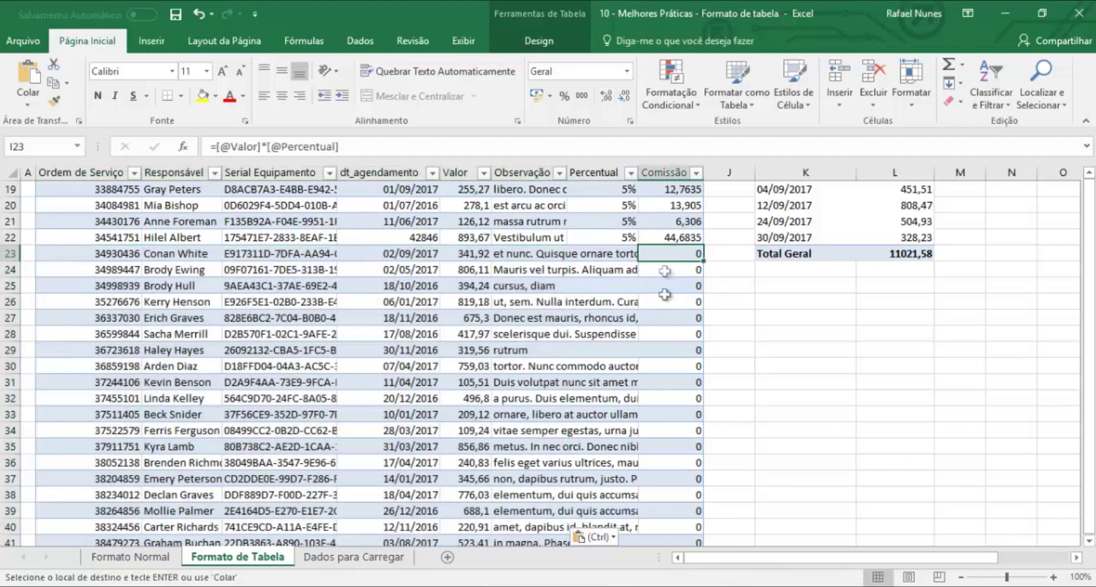
left_click(606, 236)
left_click(607, 251)
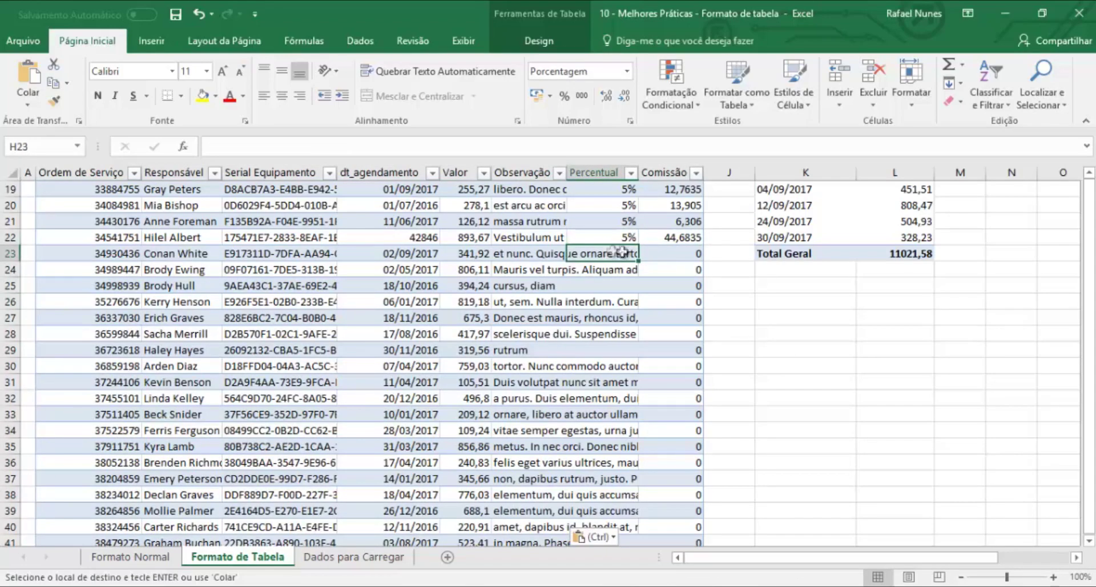
left_click(602, 237)
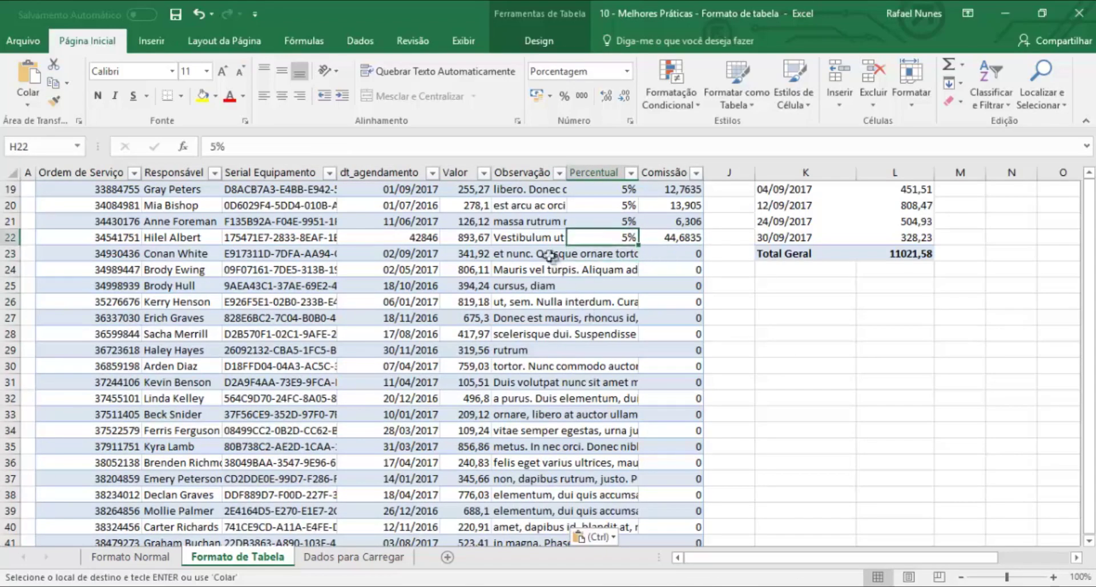
- Fill the 5% Percentual value from H22 down to H102 in the table
left_click(538, 239)
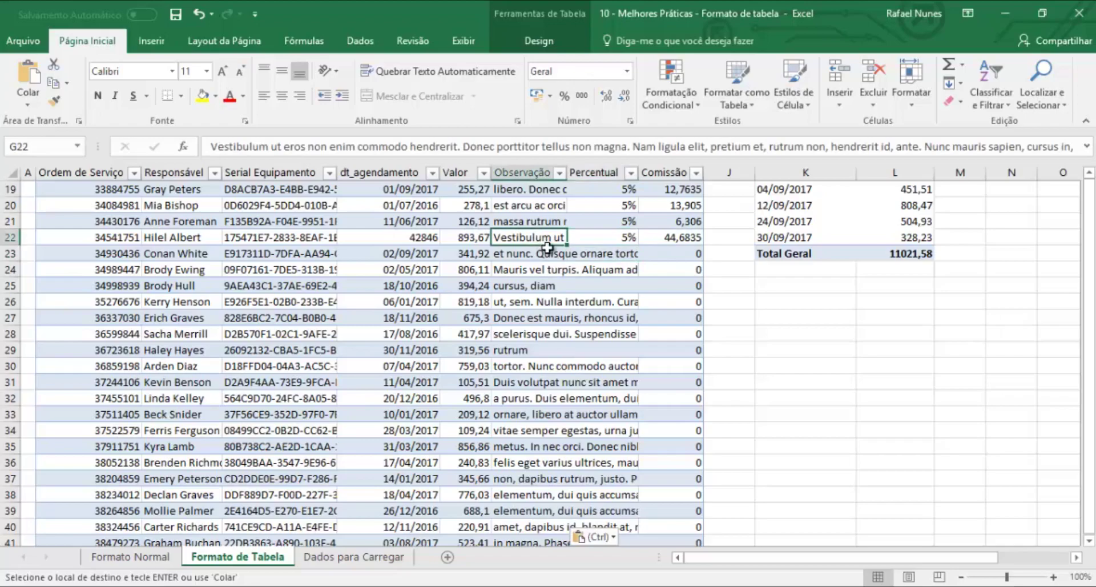
key("ctrl+Down")
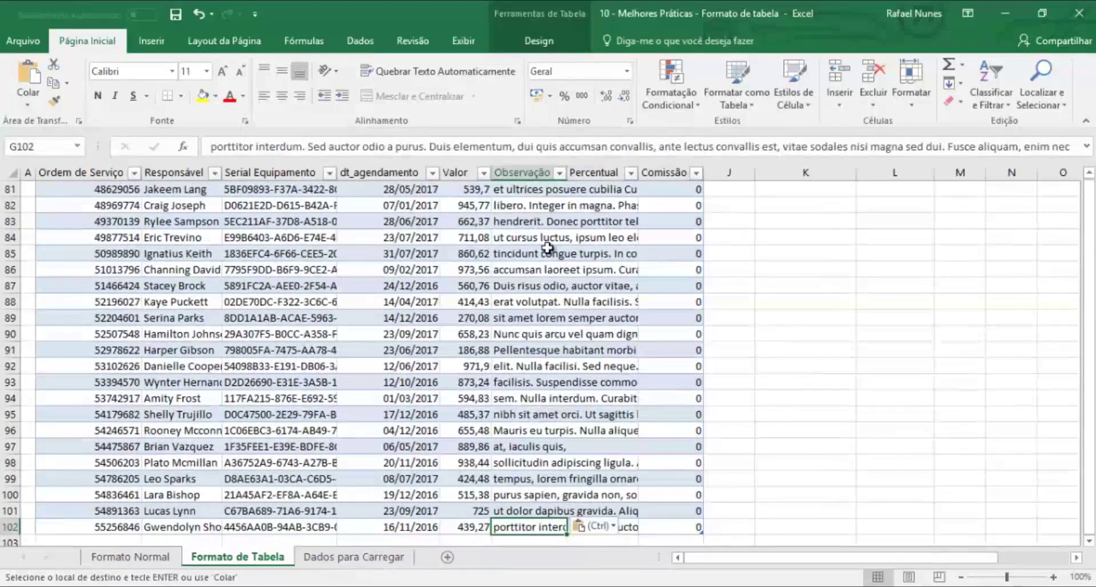
key("Right")
key("ctrl+shift+Up")
key("Return")
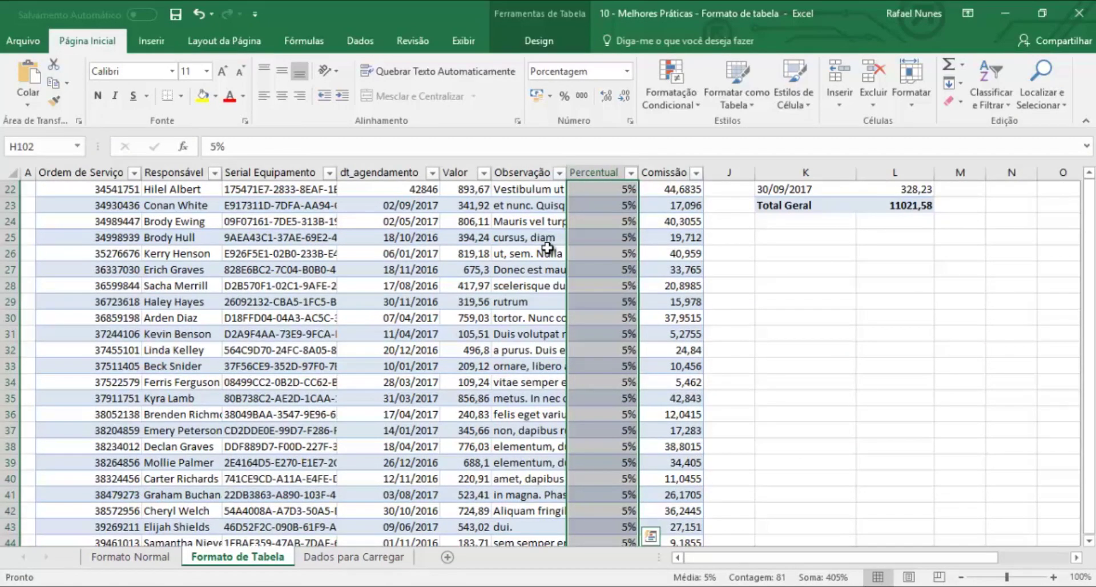
key("Down")
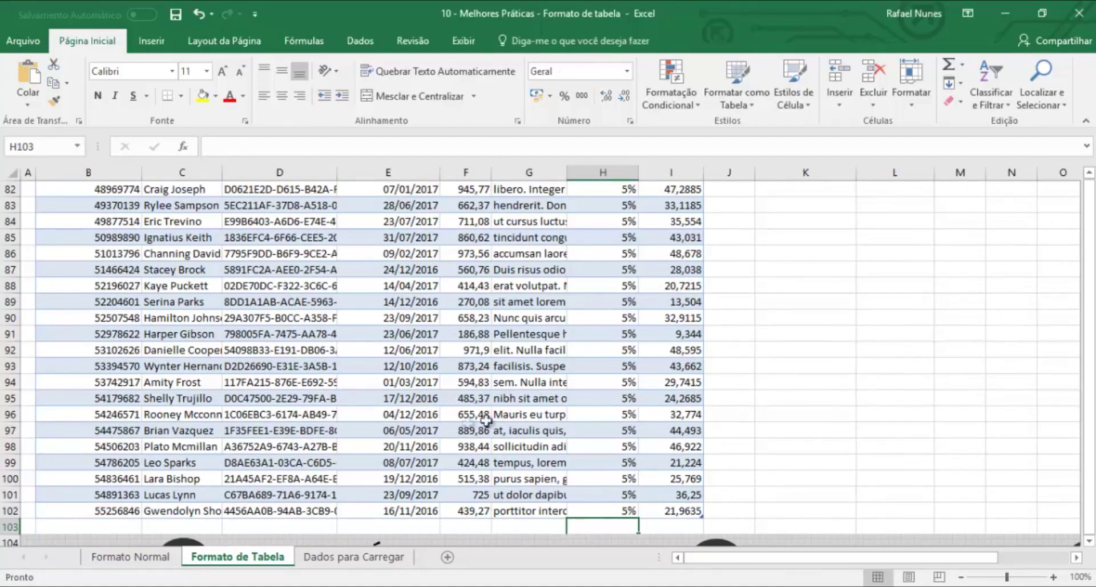
- On the Formato Normal sheet, fill Percentual and Comissão from row 22 down to row 102 and check the formula in I50
left_click(165, 564)
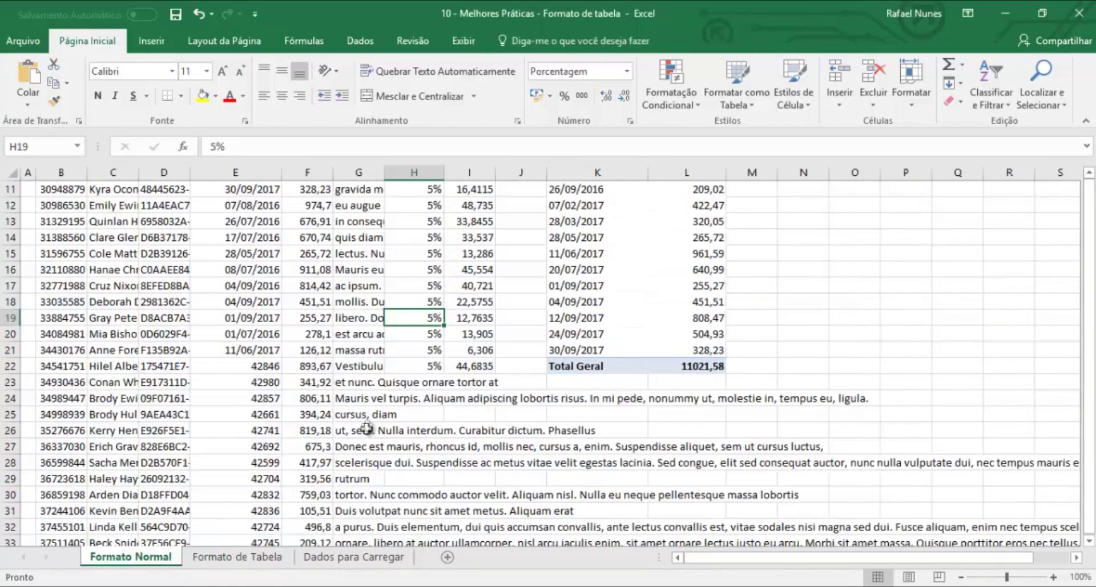
left_click(342, 371)
key("ctrl+Down")
key("Right")
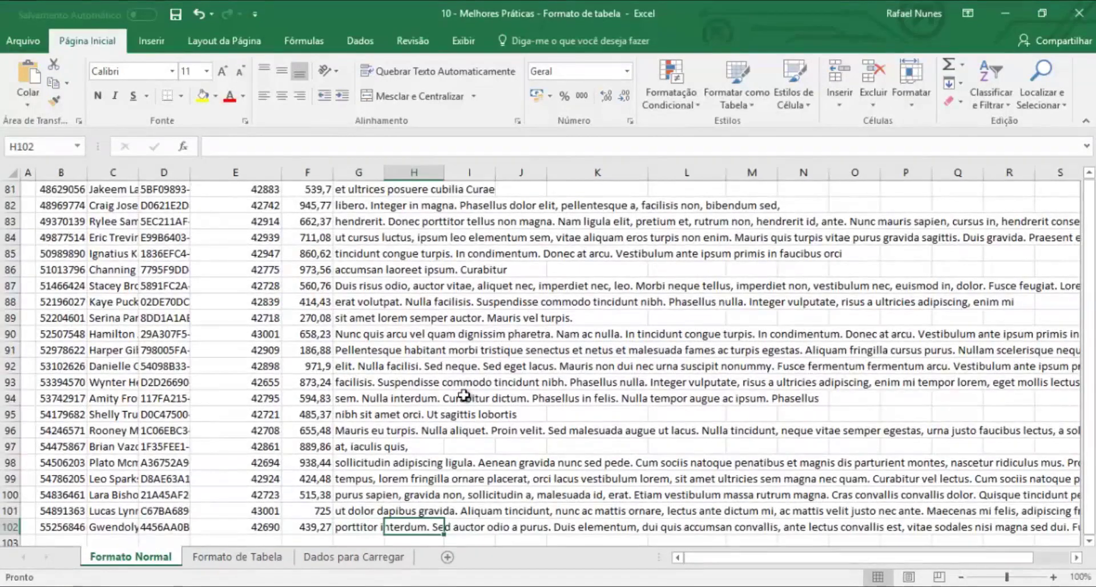
key("ctrl+shift+Up")
key("shift+Right")
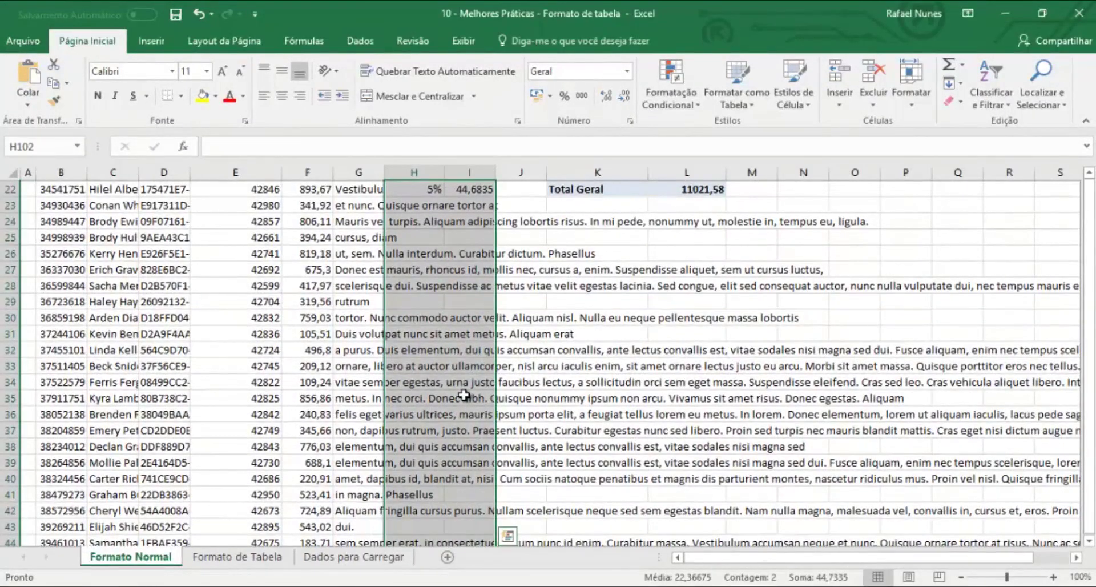
key("ctrl+d")
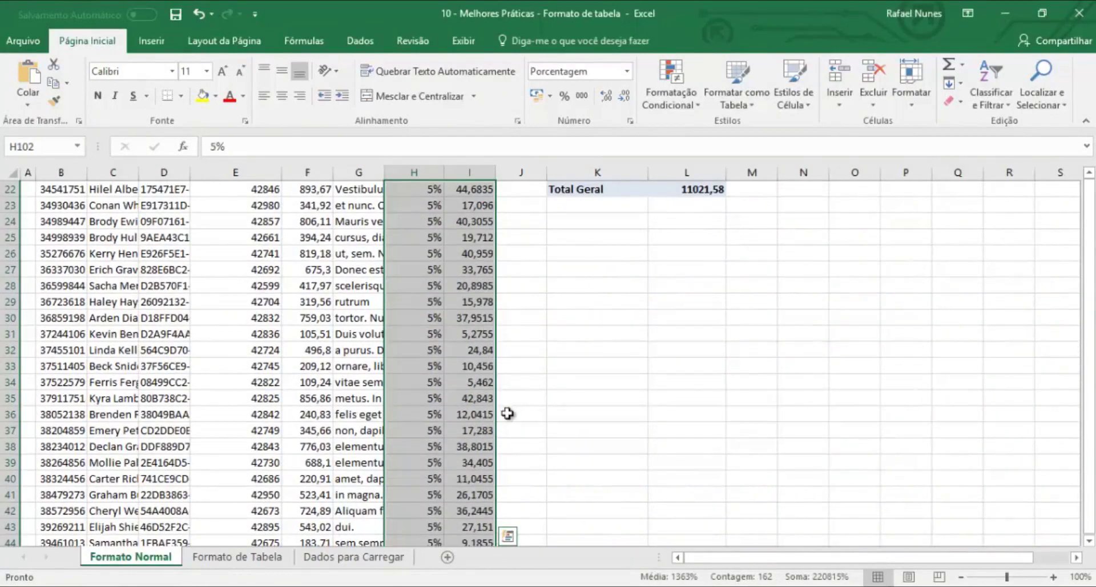
scroll(508, 414, "down", 5)
left_click(483, 398)
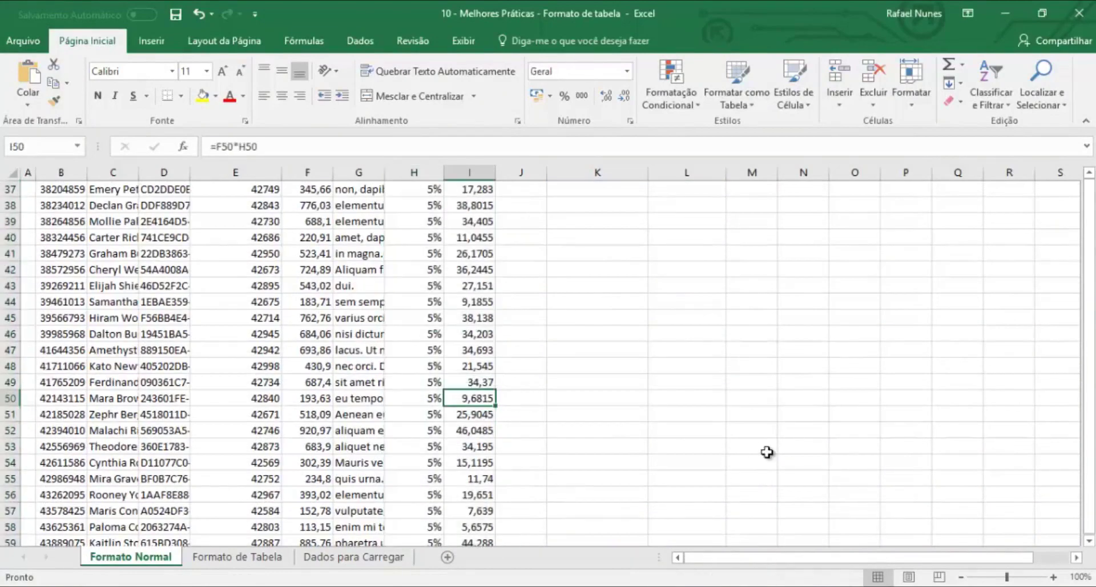
- Refresh the pivot table on the Formato Normal sheet
key("ctrl+Up")
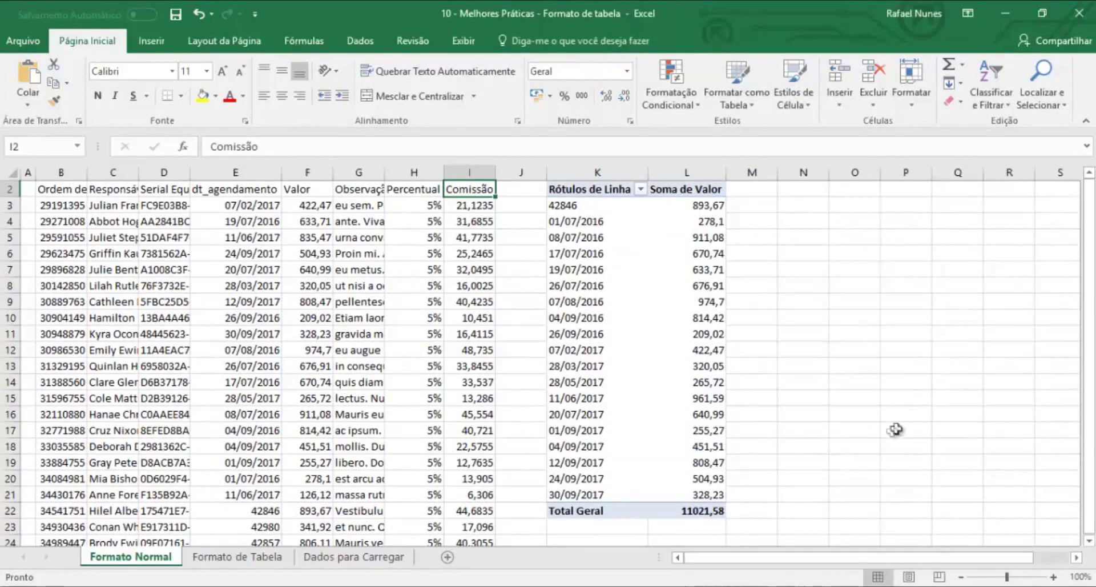
right_click(630, 249)
left_click(688, 303)
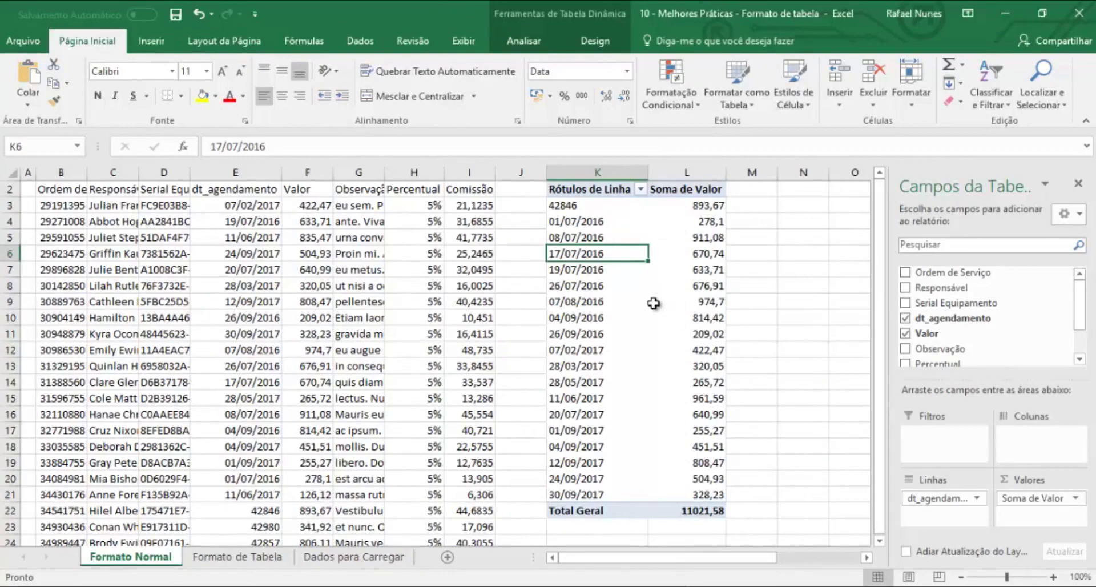
- Refresh the pivot table on the Formato de Tabela sheet
left_click(224, 559)
scroll(844, 343, "up", 20)
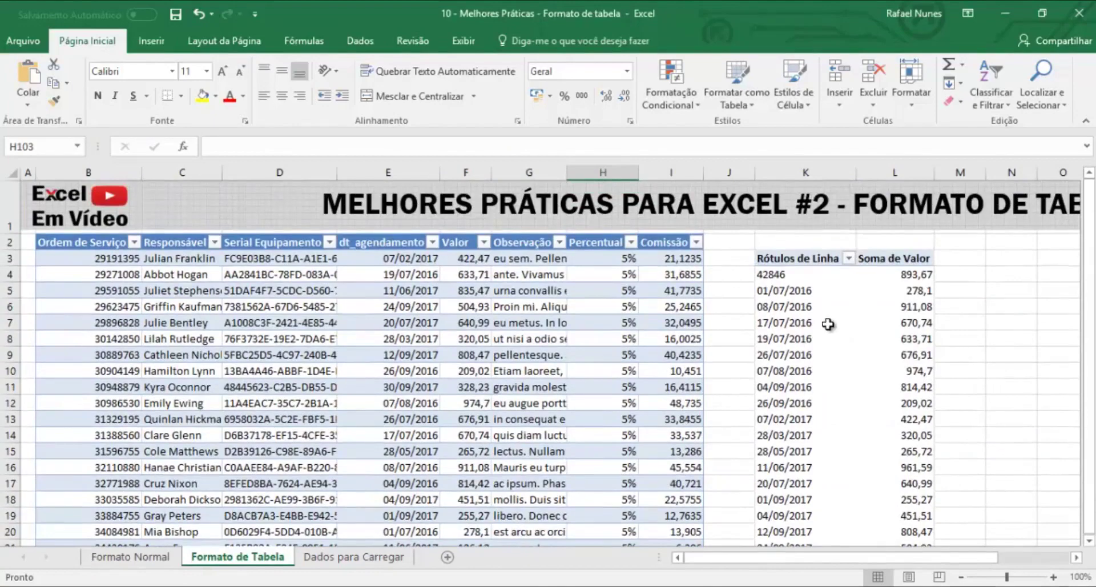
right_click(828, 325)
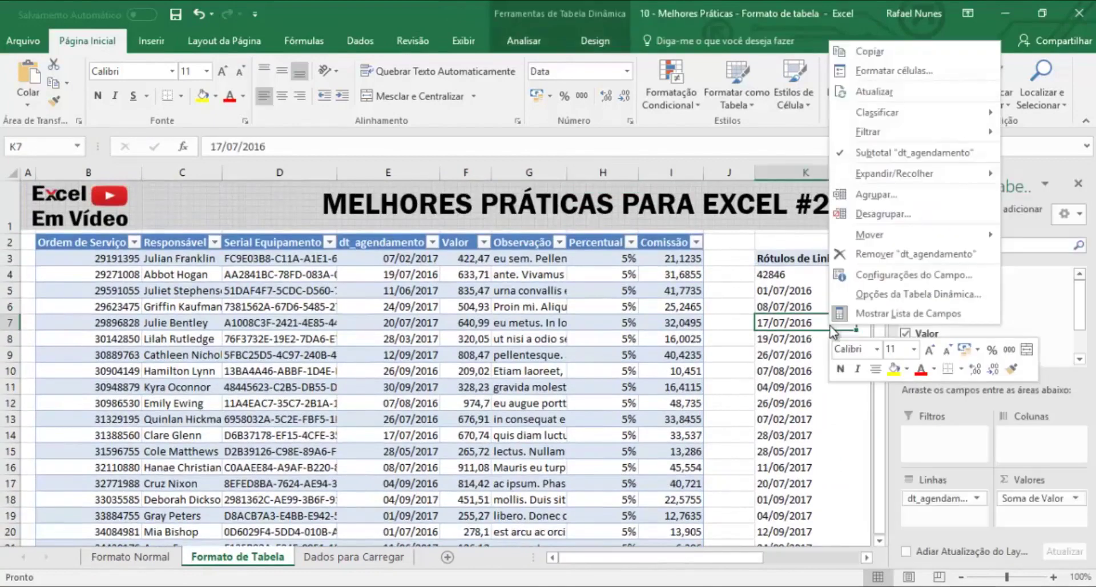
left_click(887, 95)
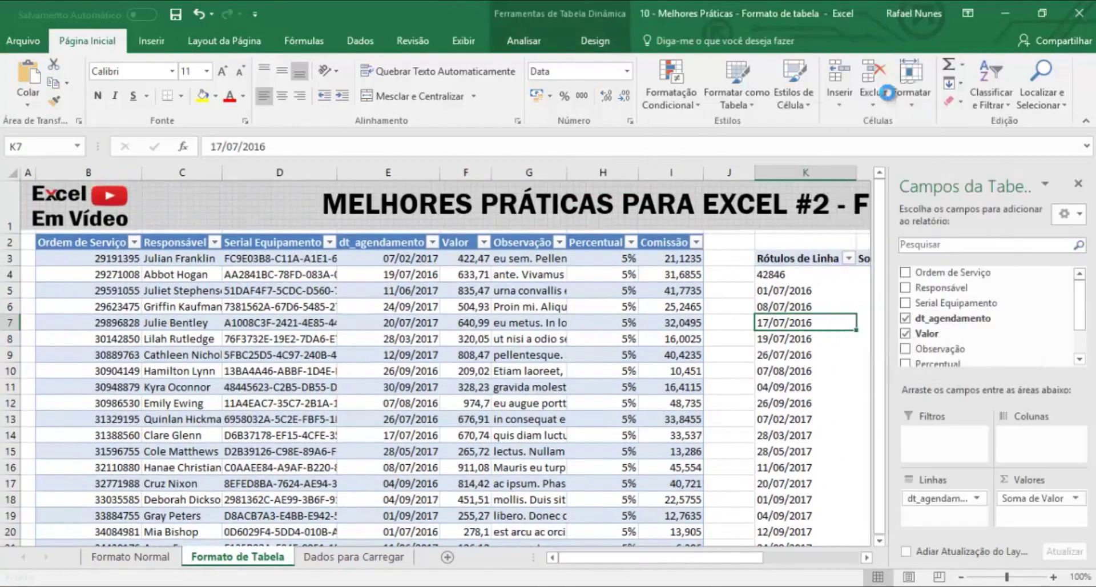
- Review the dates and Soma de Valor in the refreshed Formato de Tabela pivot table and compare it with the Formato Normal one
scroll(793, 388, "down", 4)
scroll(790, 429, "down", 11)
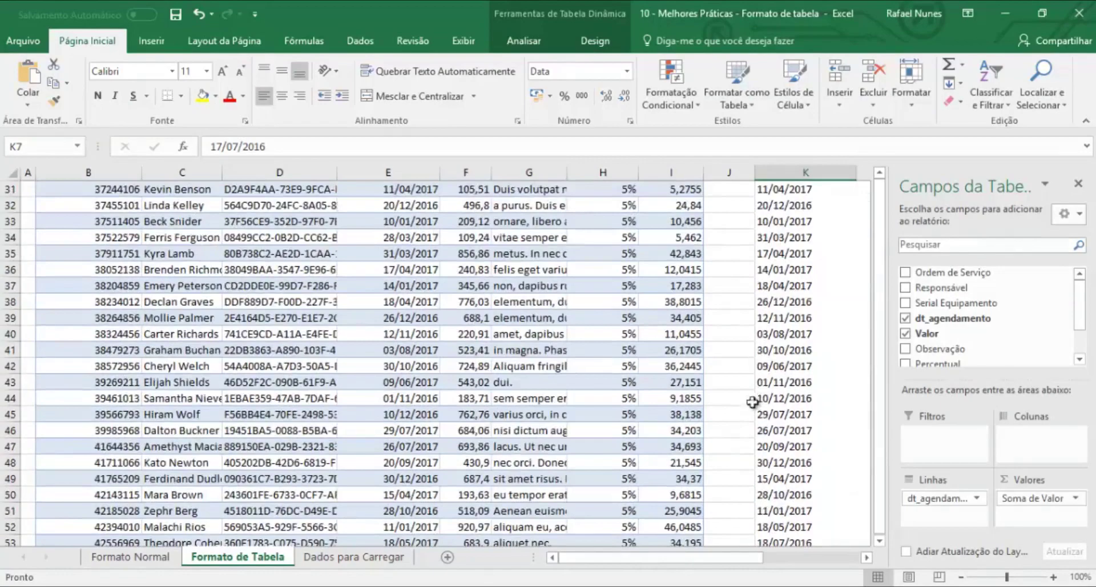
left_click_drag(691, 567, 771, 568)
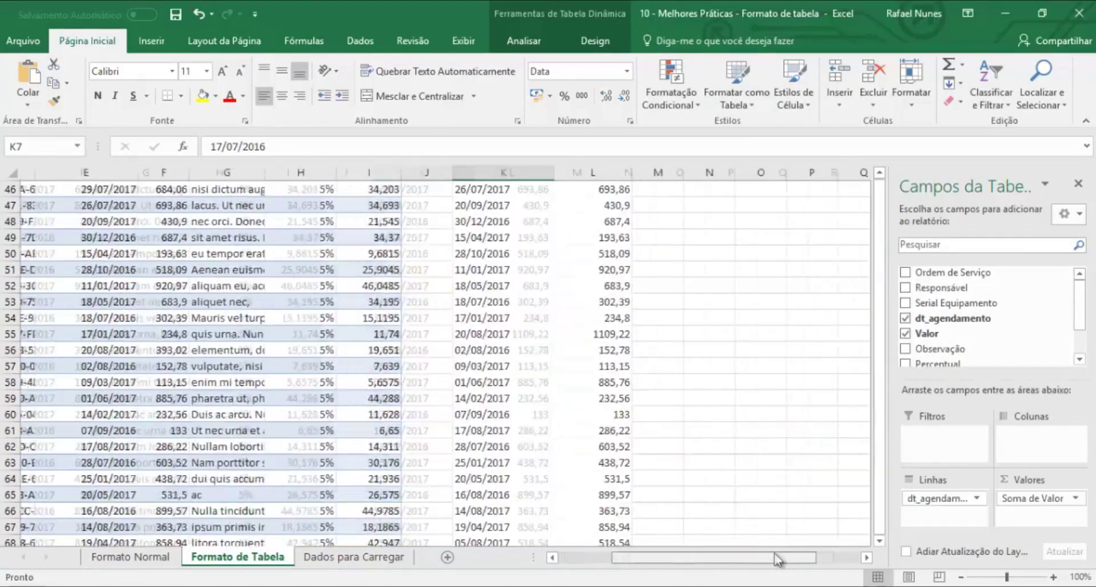
scroll(499, 348, "down", 6)
scroll(499, 349, "down", 6)
scroll(502, 346, "up", 20)
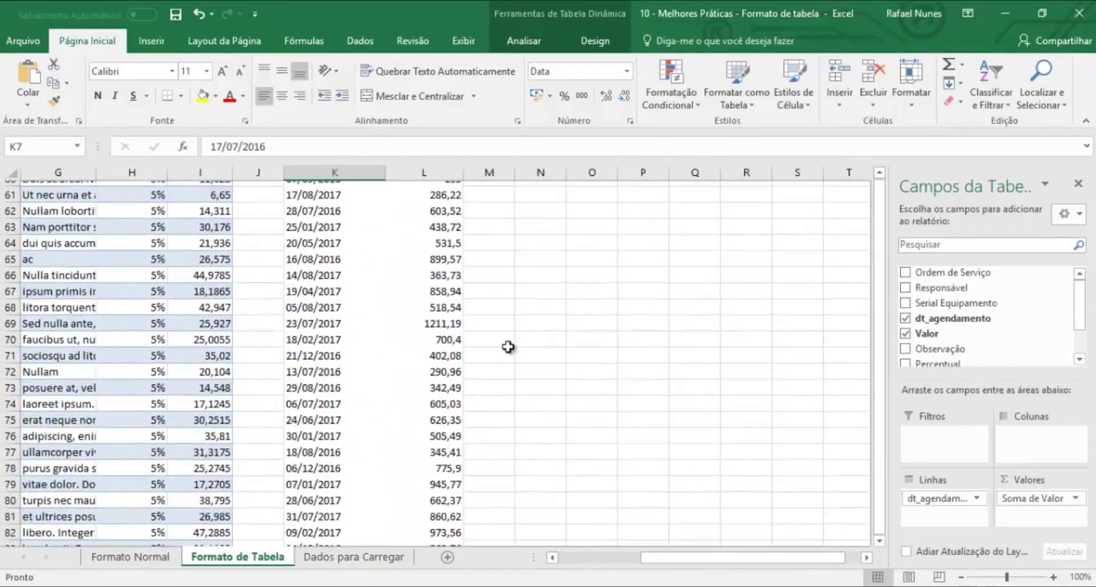
scroll(509, 344, "up", 1)
left_click(357, 314)
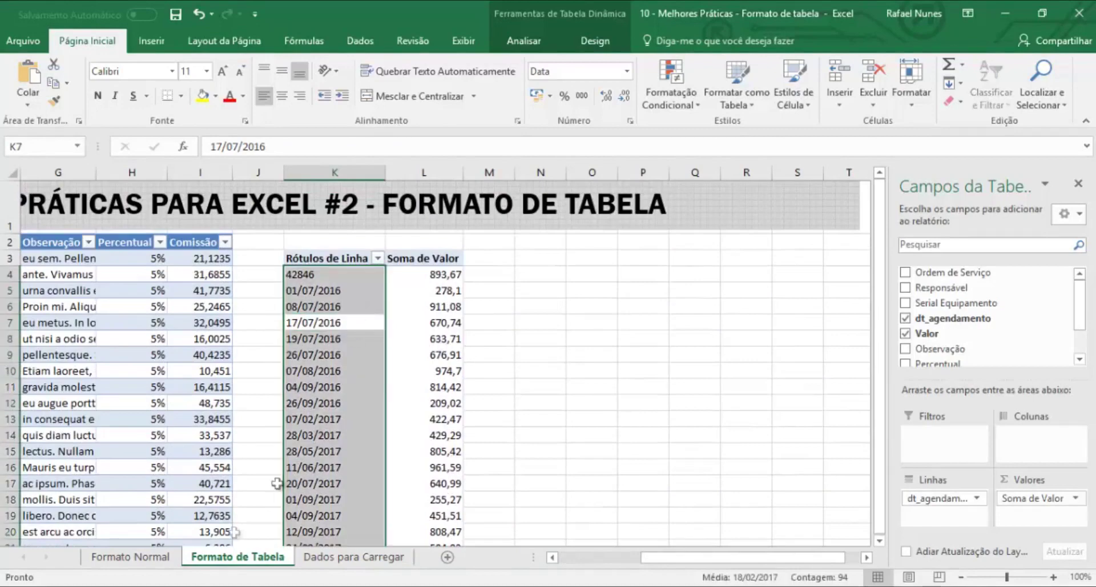
left_click(149, 558)
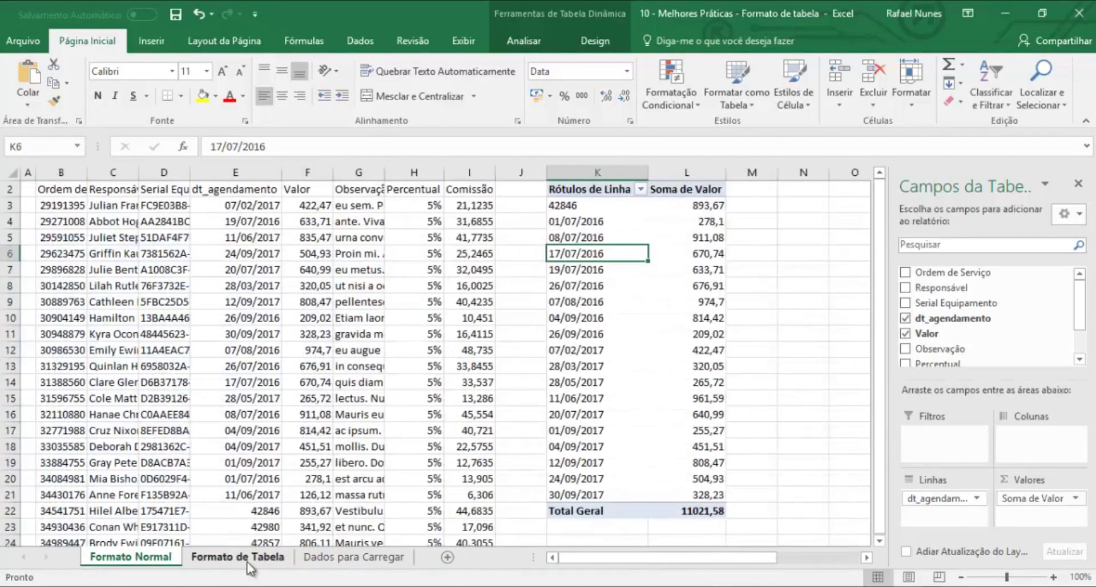
left_click(247, 559)
left_click(481, 345)
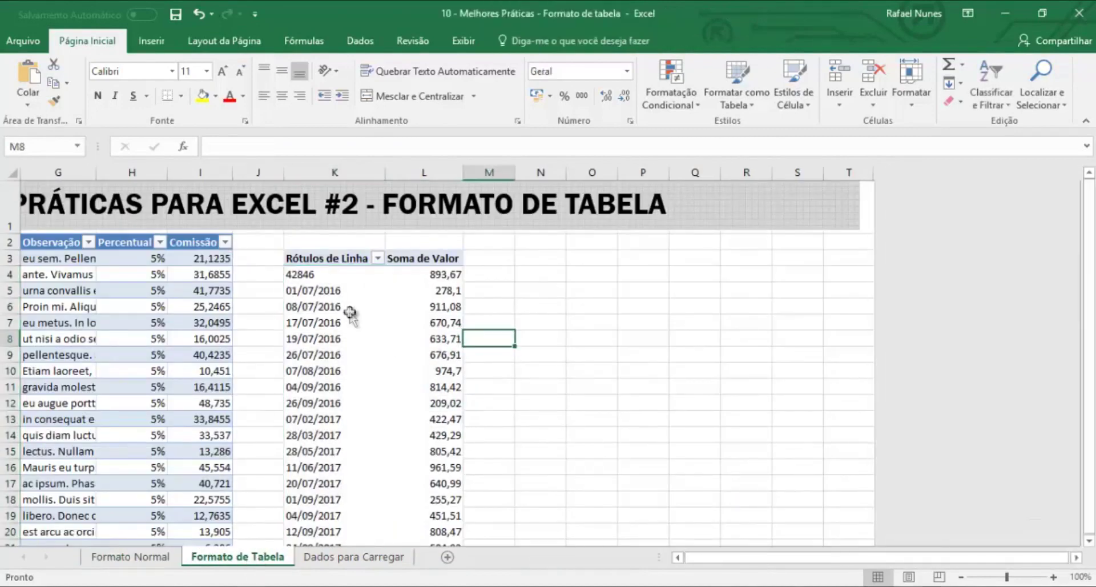
left_click(341, 313)
- Examine the Formato de Tabela table from its header row and first records down to the last row, alongside the pivot table's Total Geral
left_click_drag(776, 561, 636, 557)
left_click_drag(79, 247, 679, 530)
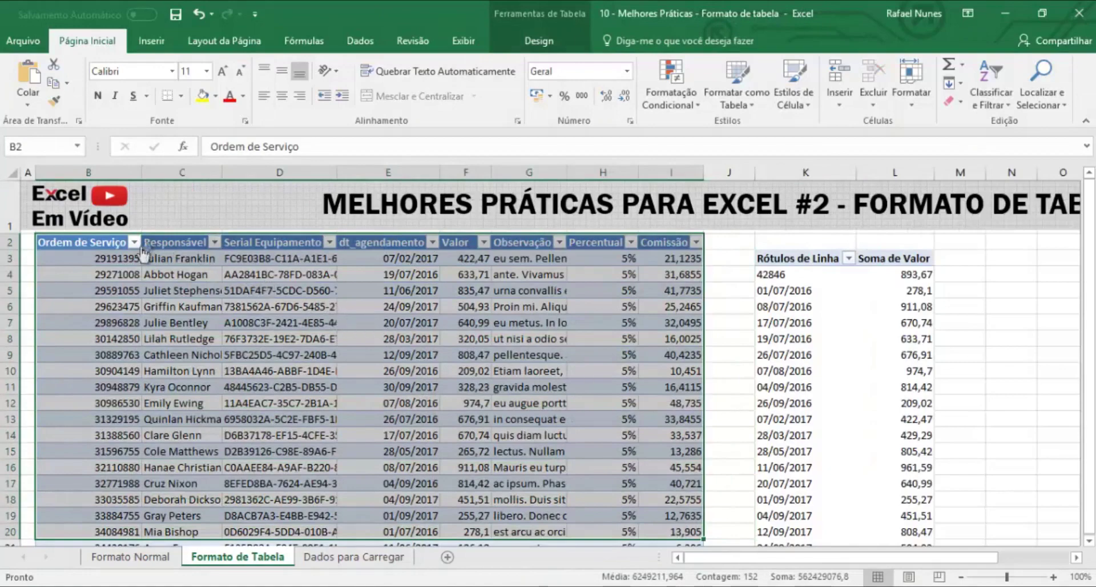
left_click(80, 263)
scroll(101, 354, "down", 8)
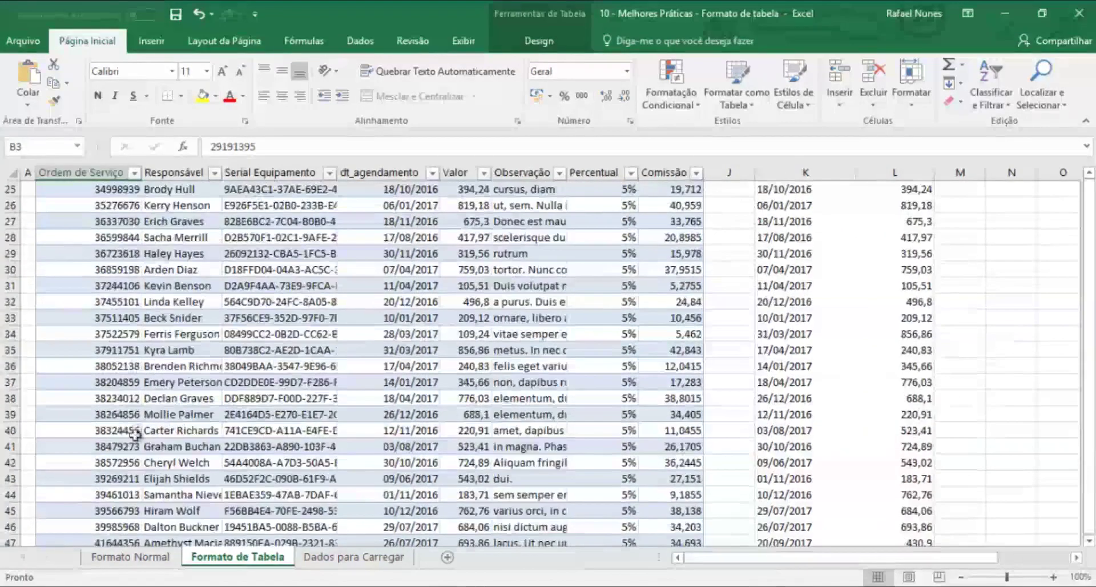
scroll(221, 243, "down", 1)
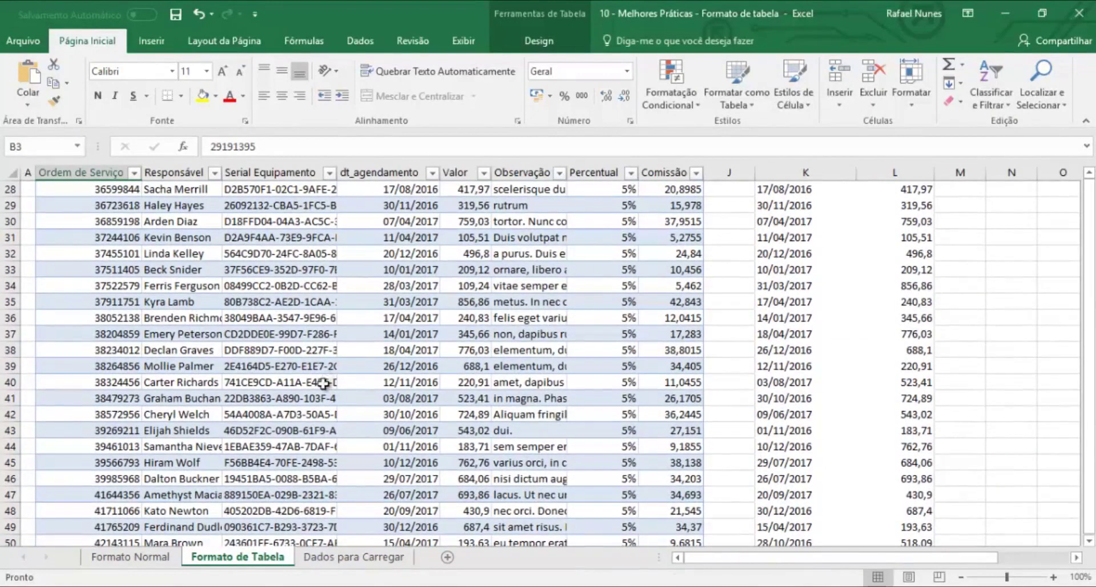
scroll(338, 358, "up", 9)
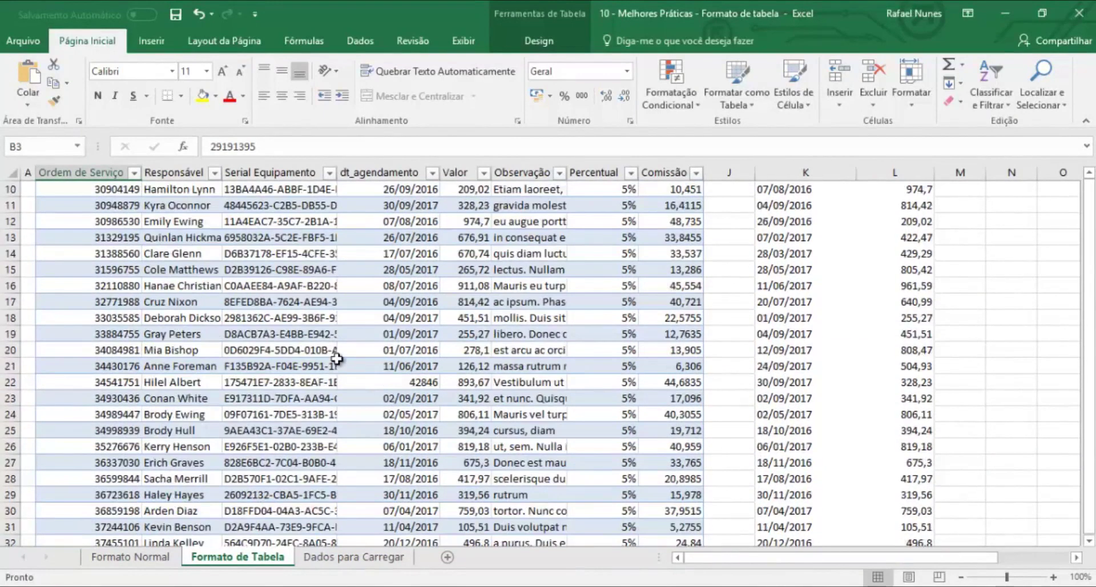
left_click(97, 250)
left_click_drag(94, 259, 562, 469)
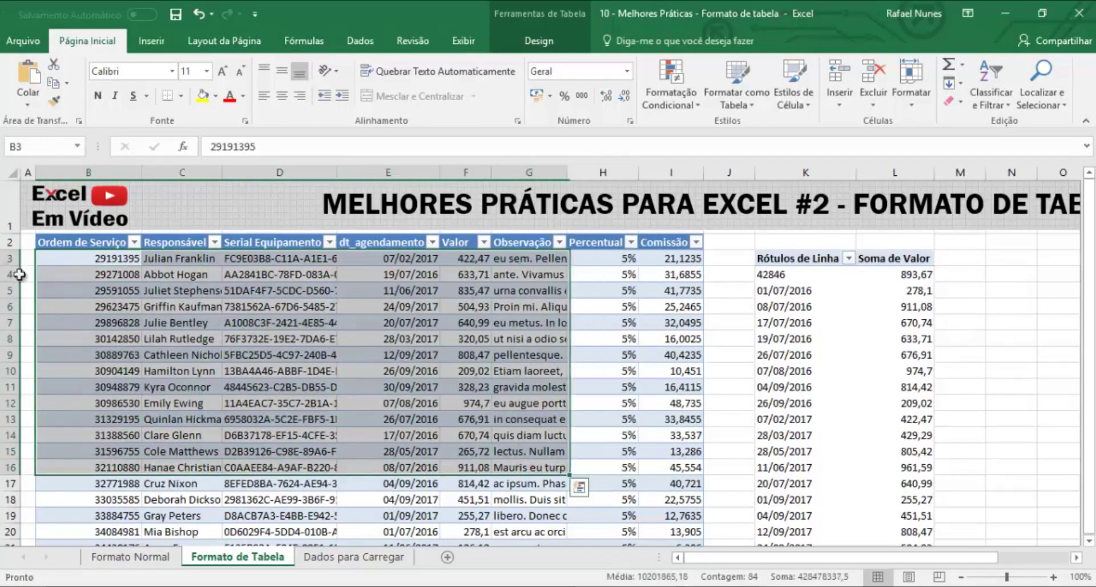
left_click(71, 244)
scroll(117, 308, "down", 20)
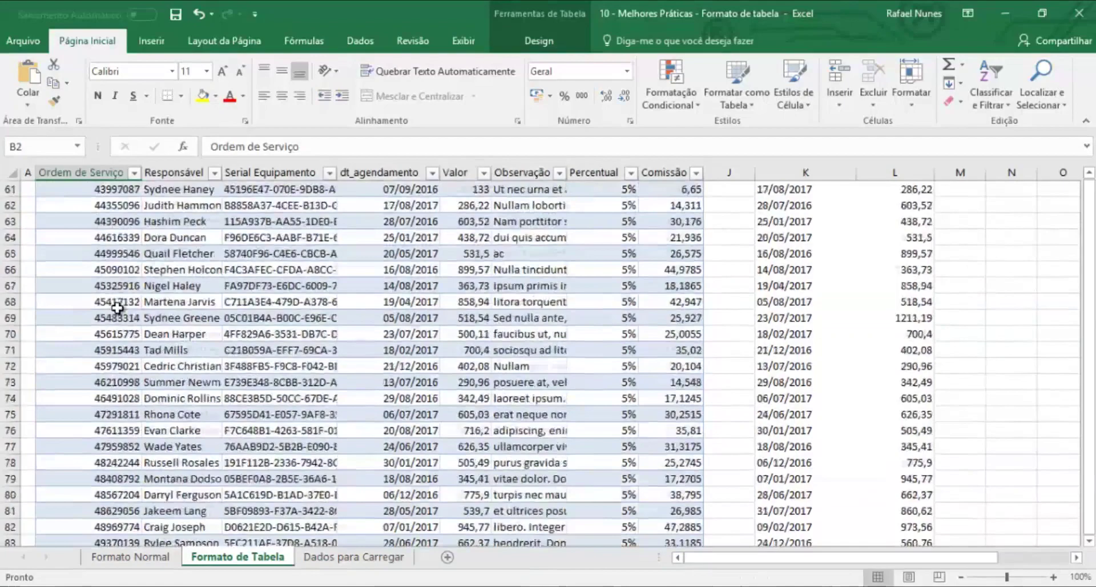
scroll(117, 319, "down", 15)
scroll(117, 343, "up", 5)
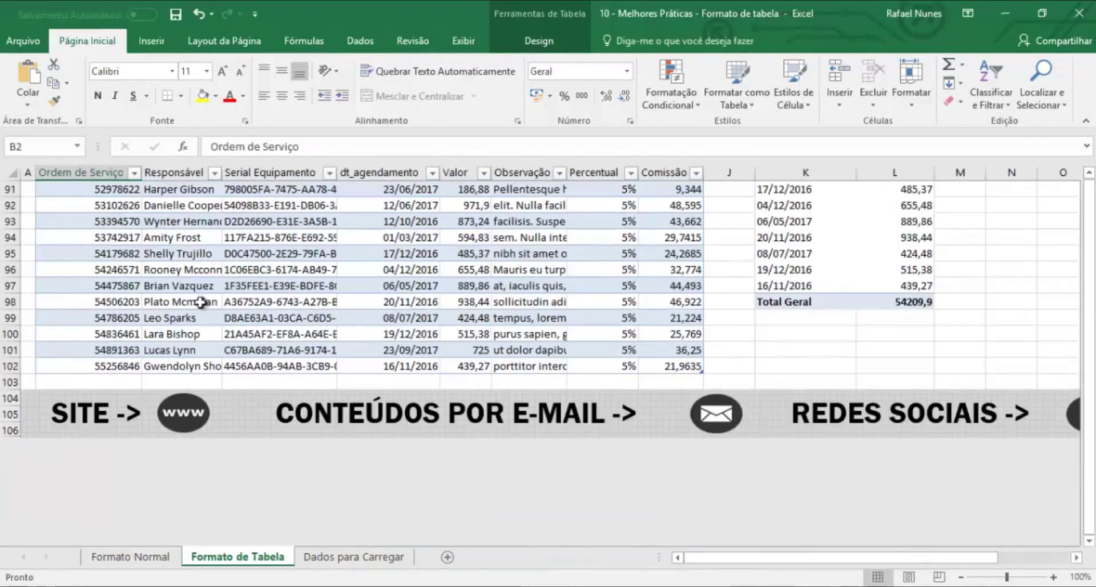
scroll(194, 302, "up", 20)
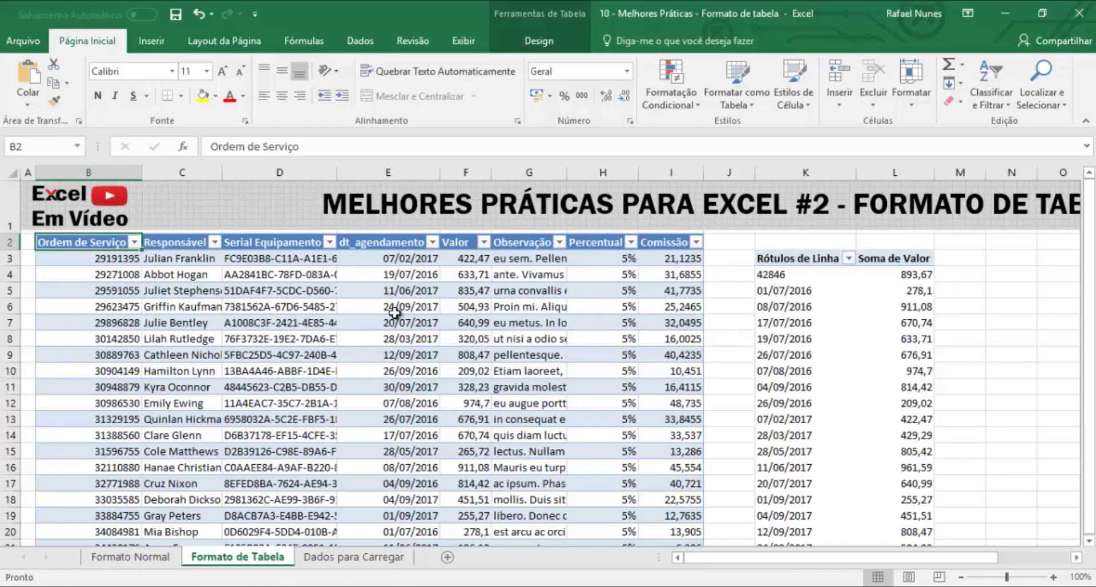
- Change the data source of the pivot table on the Formato Normal sheet to the range 'Formato Normal'!$B$2:$I$102
left_click(152, 557)
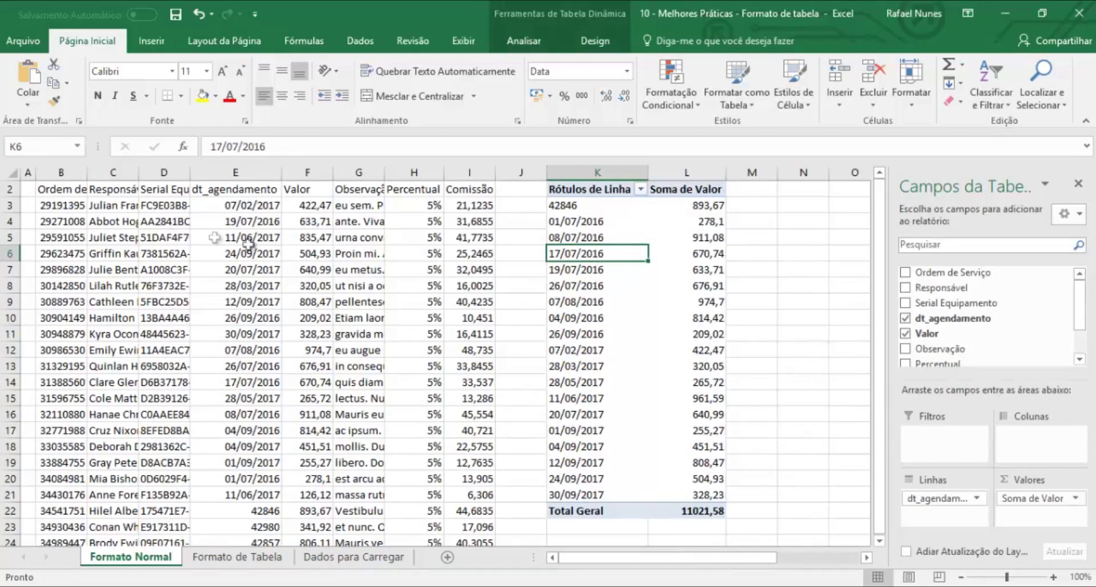
left_click_drag(60, 191, 485, 386)
left_click(613, 274)
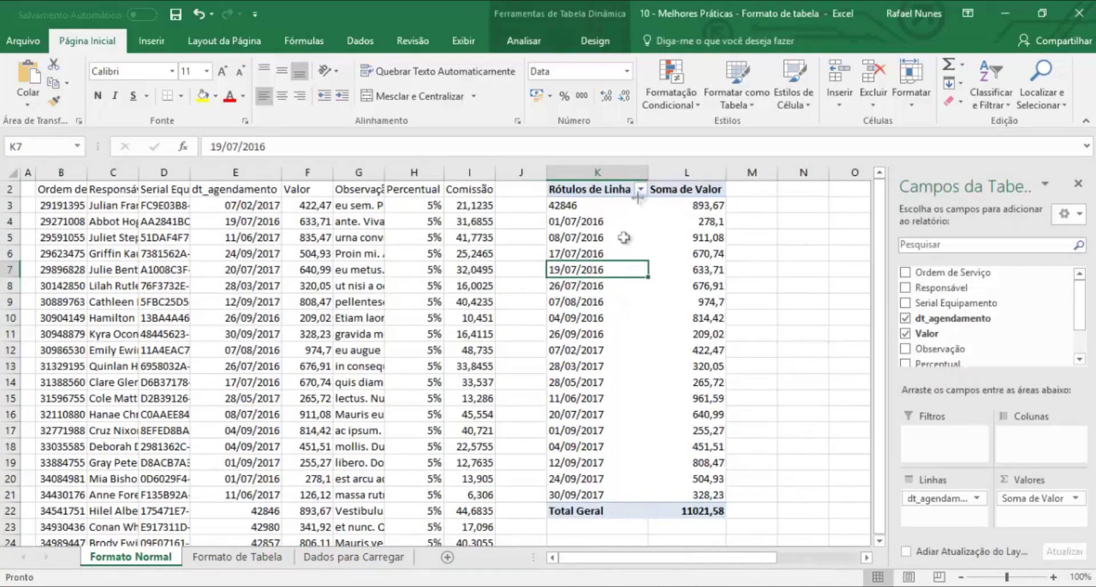
left_click(524, 41)
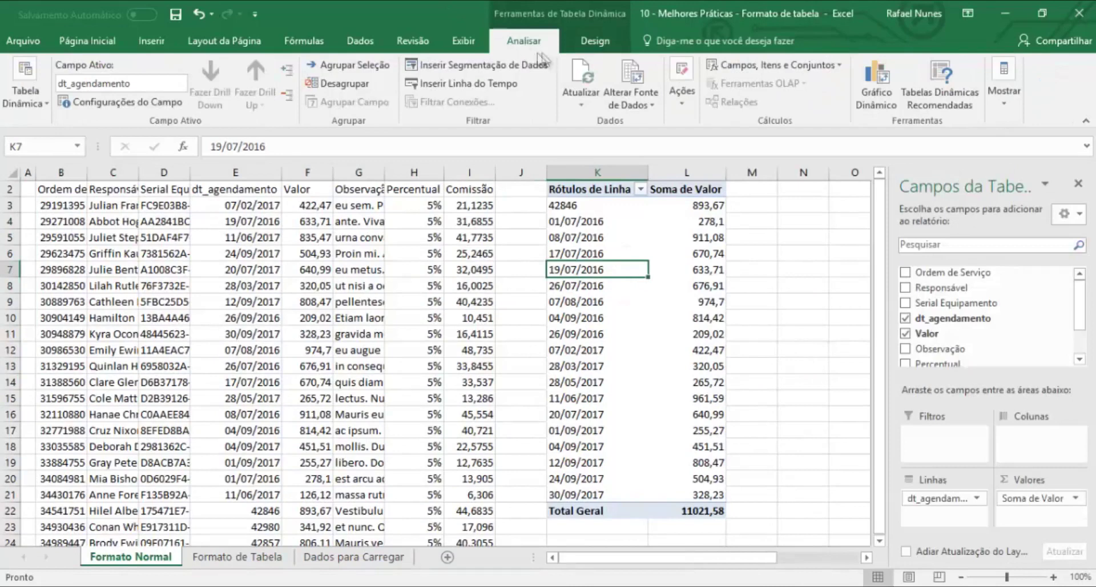
left_click(631, 73)
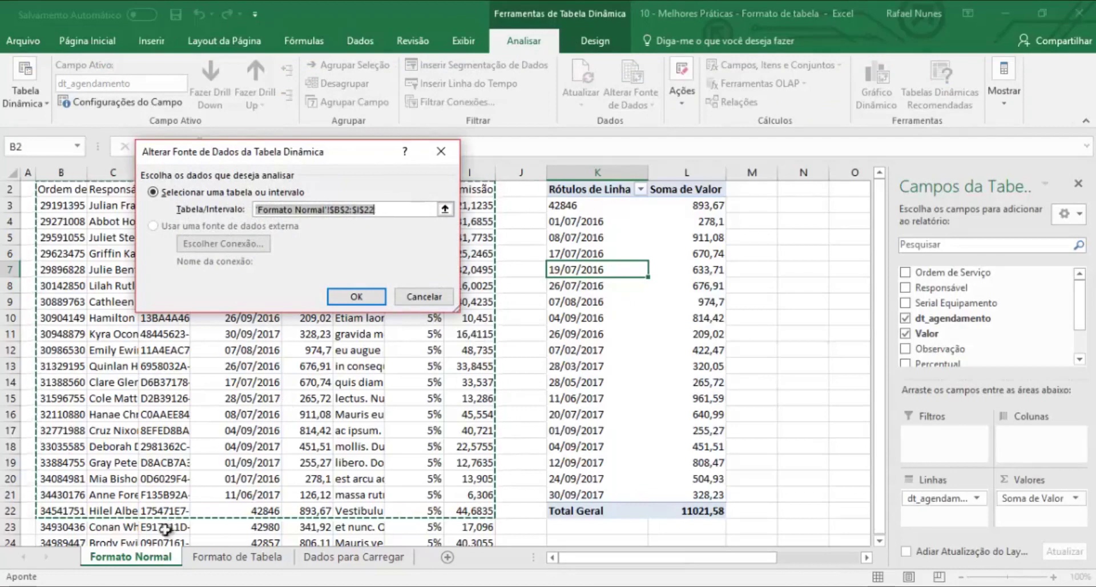
left_click(65, 190)
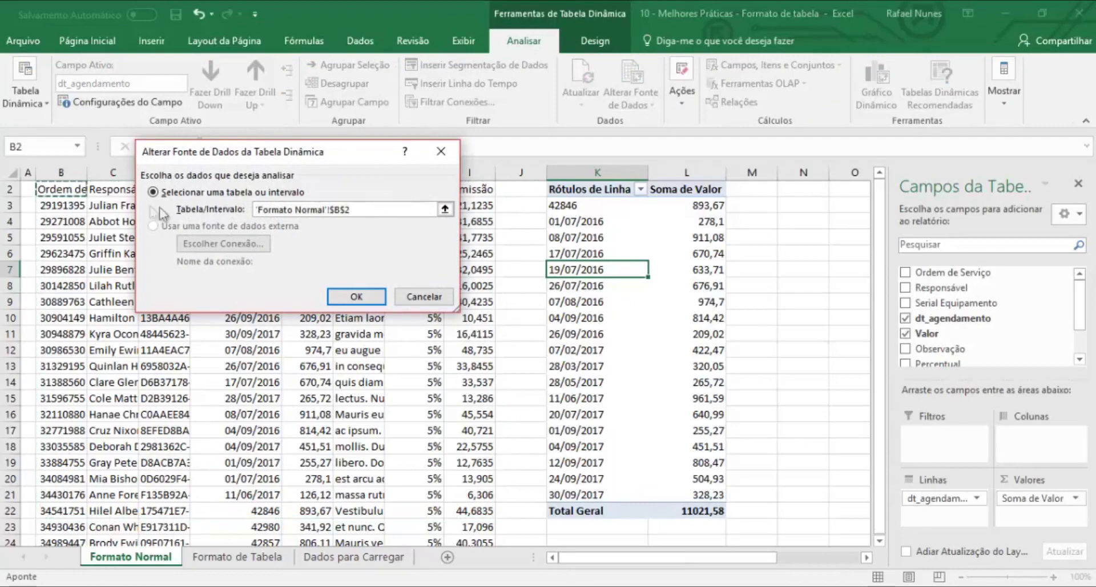
key("ctrl+shift+Down")
key("ctrl+shift+Right")
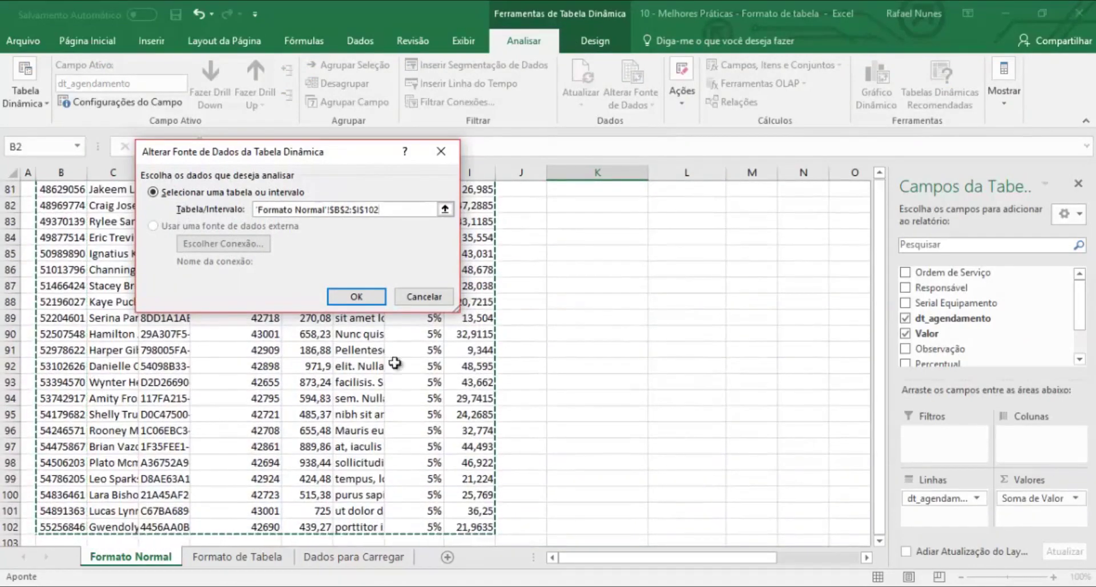
left_click(367, 303)
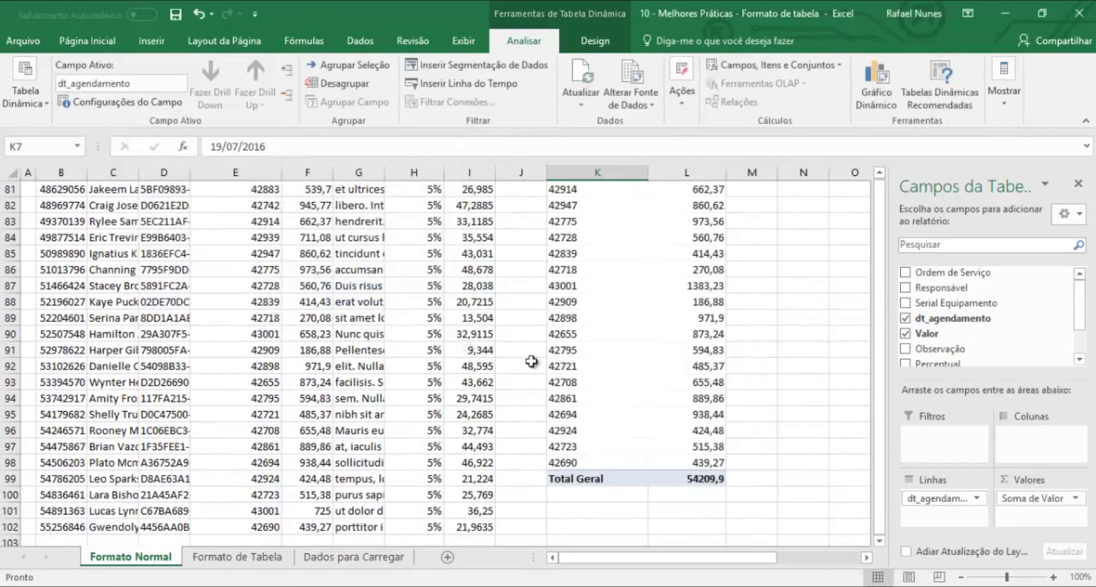
- Go back to the start of the Formato Normal pivot table and bring up its analysis and data source commands
left_click(673, 314)
scroll(683, 337, "up", 15)
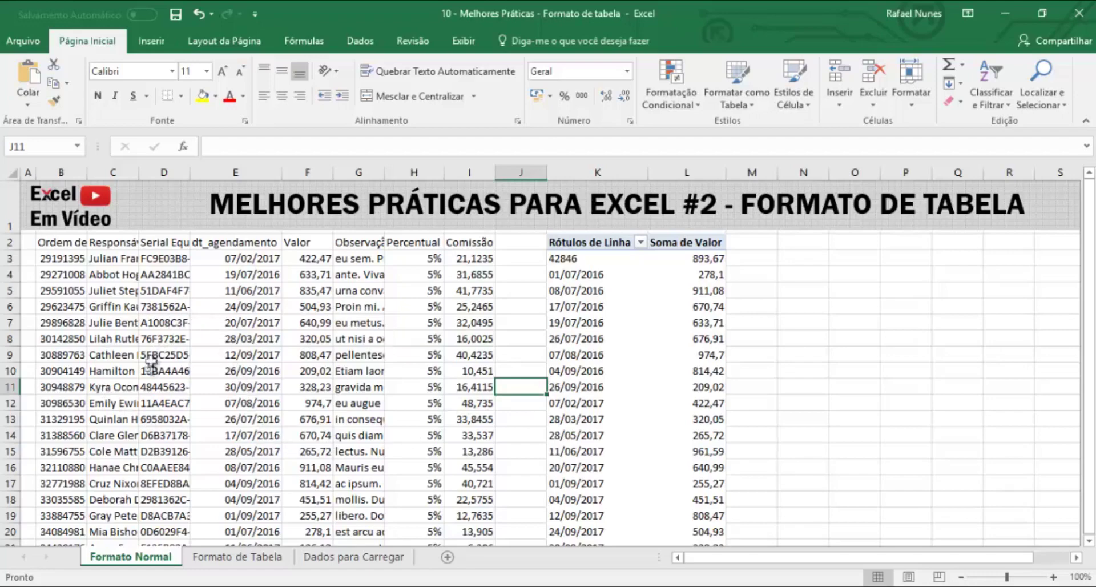
left_click(623, 313)
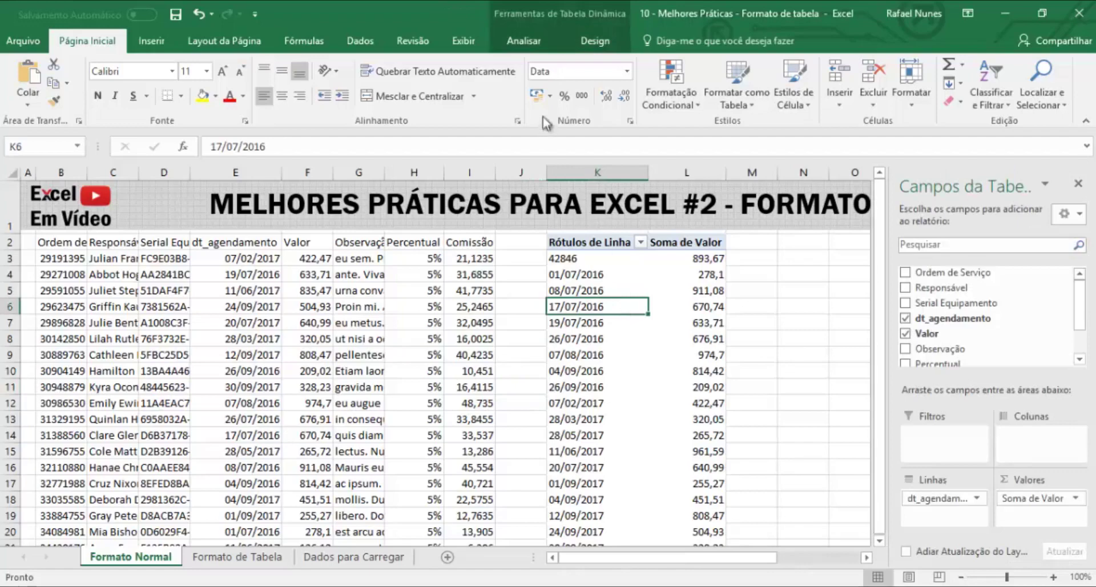
left_click(515, 39)
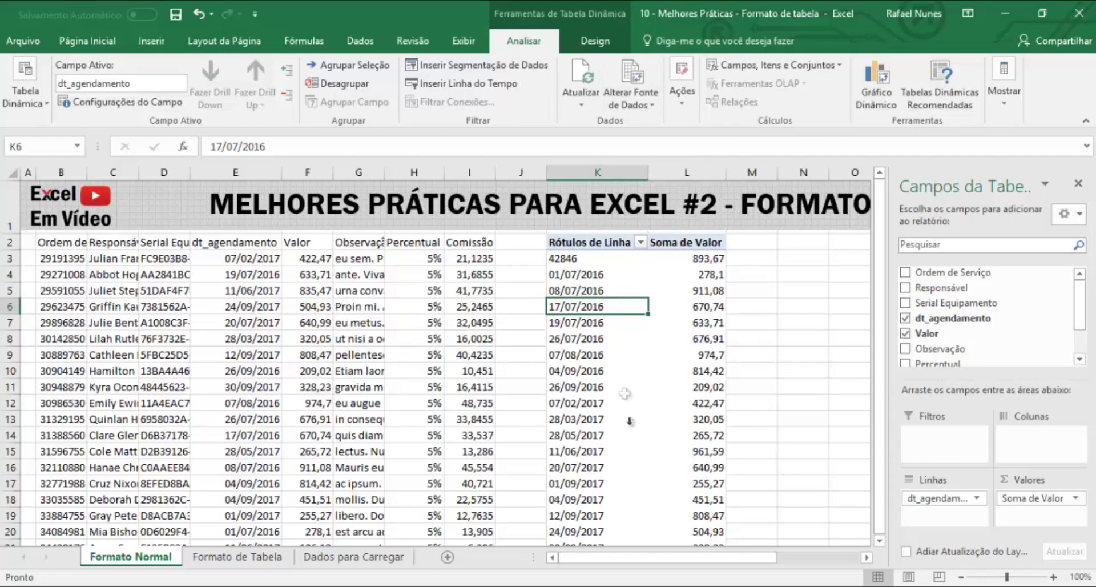
- Select all data rows of Tabela1 on the Formato de Tabela sheet, leaving out the header row
left_click(231, 557)
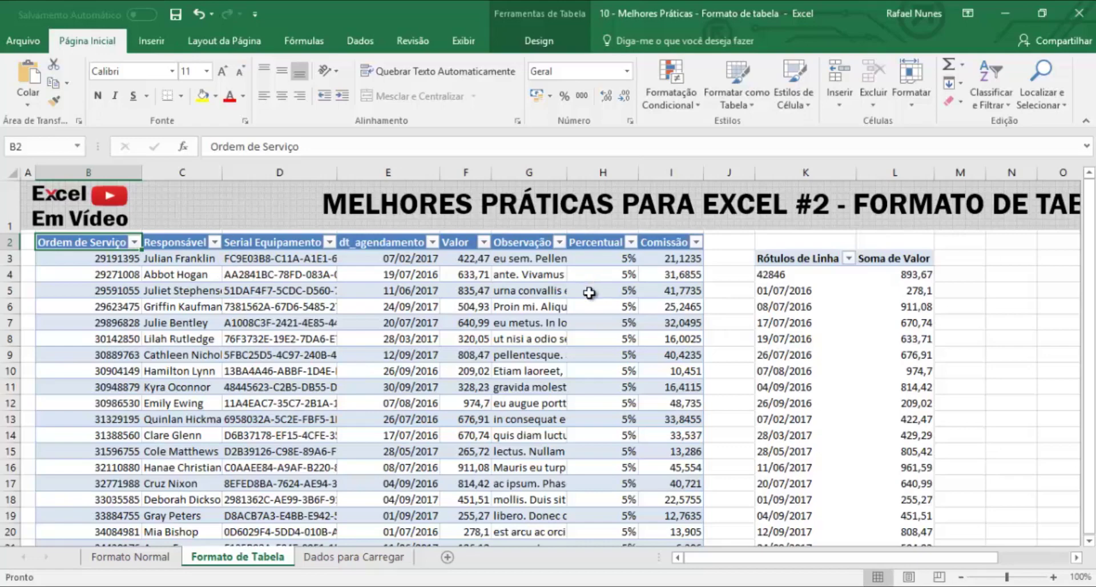
key("ctrl+Down")
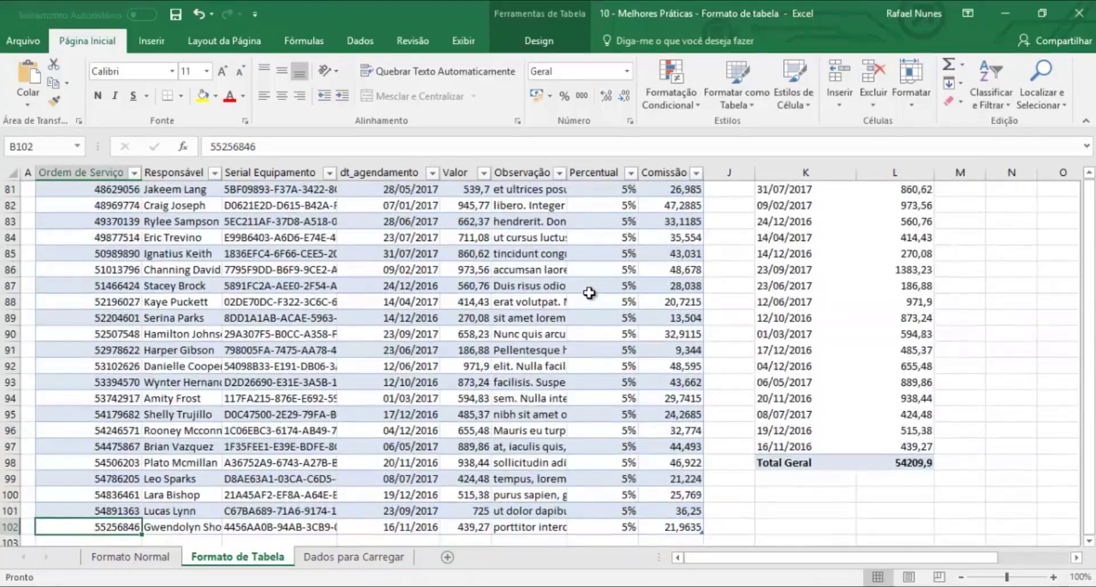
key("ctrl+a")
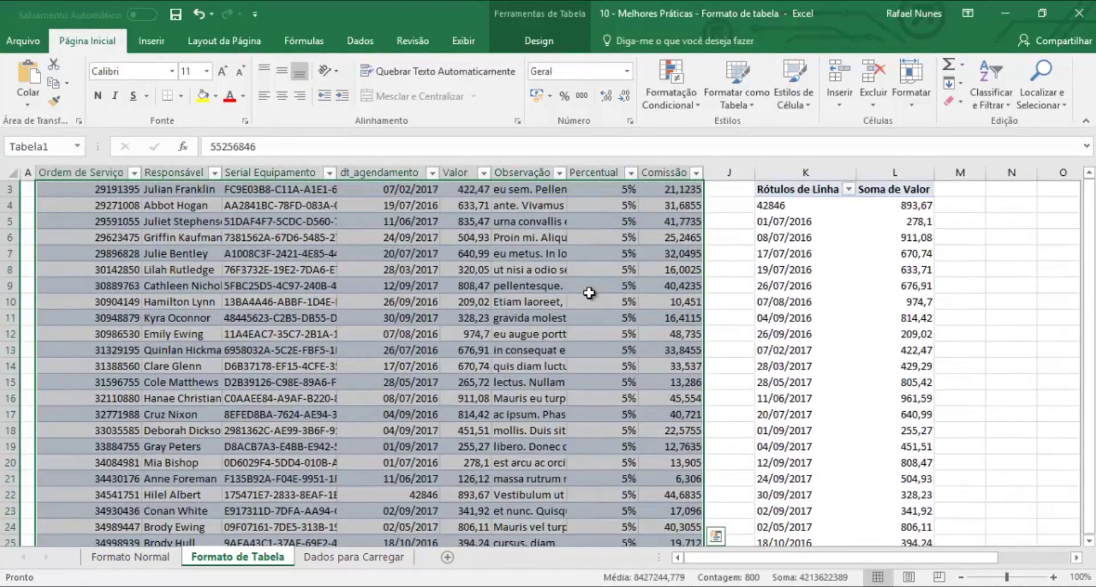
scroll(588, 293, "up", 1)
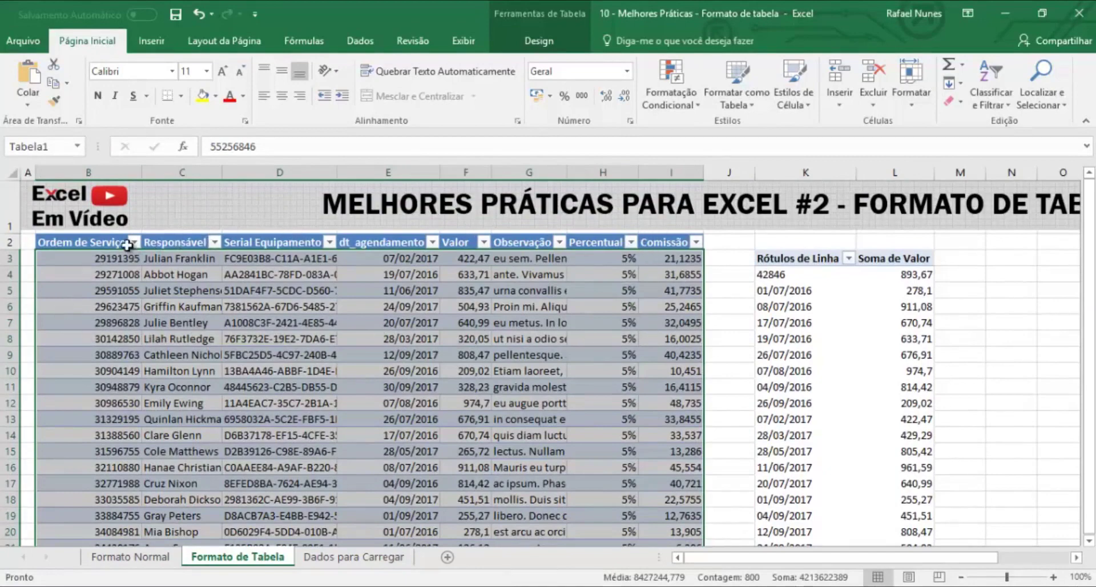
- Select the whole data range on the Formato Normal sheet, and reduce the selection to exclude the header row
left_click(151, 562)
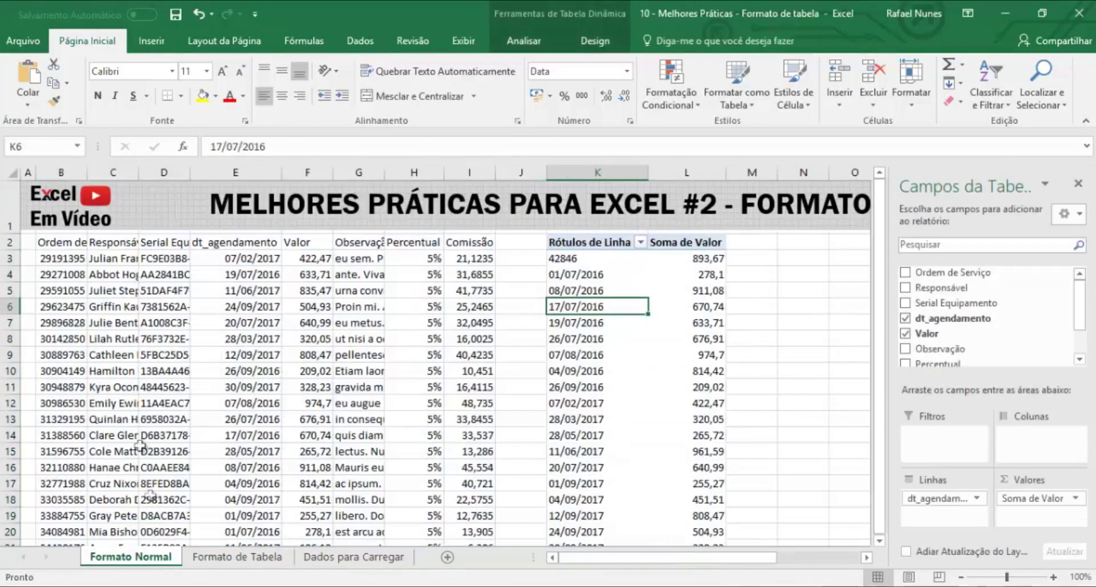
left_click(67, 274)
key("End")
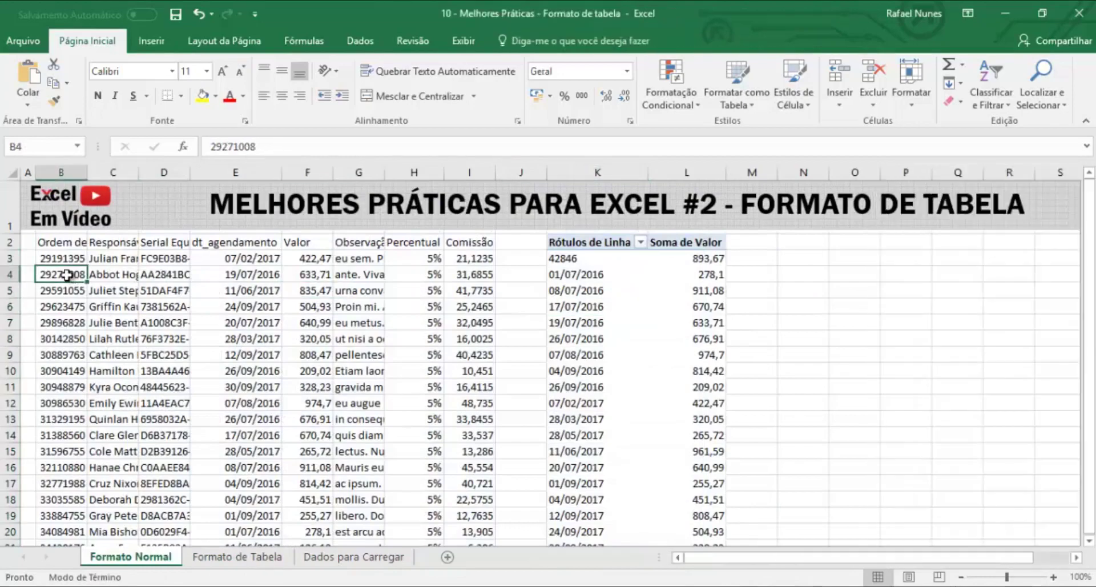
key("Down")
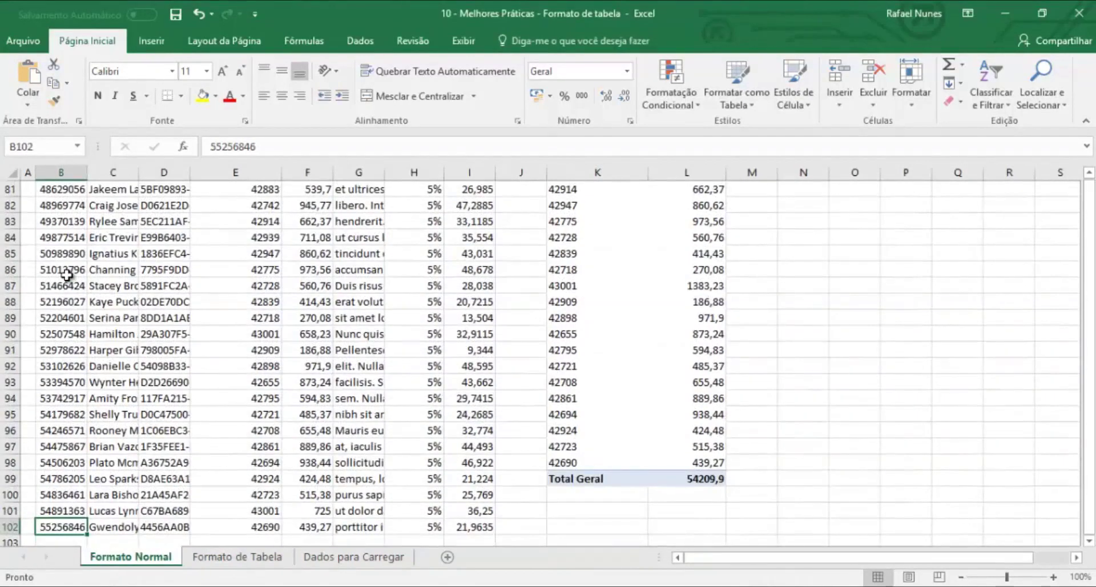
key("ctrl+t")
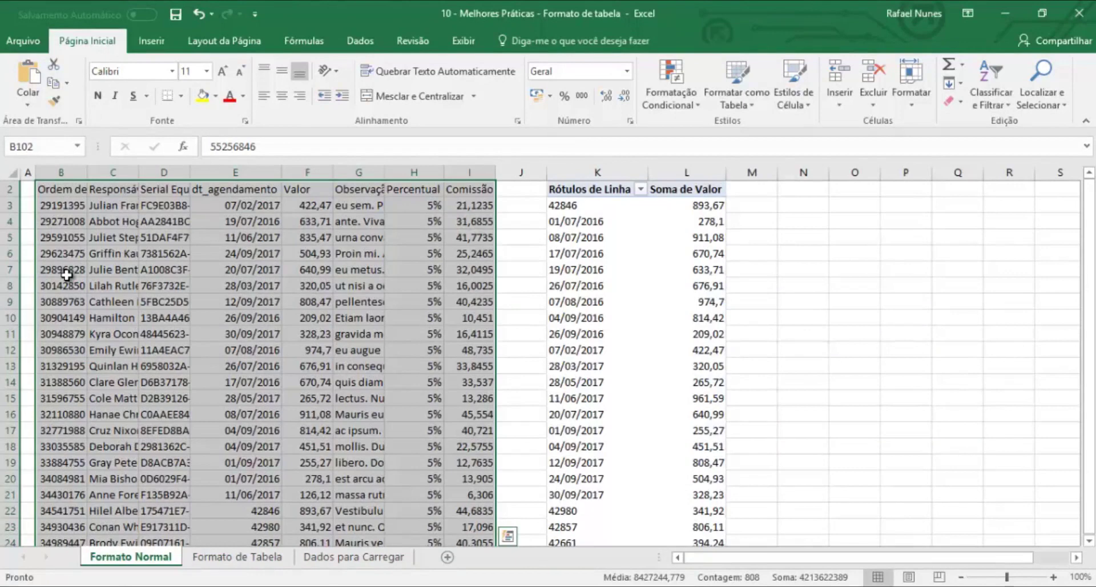
key("shift+Down")
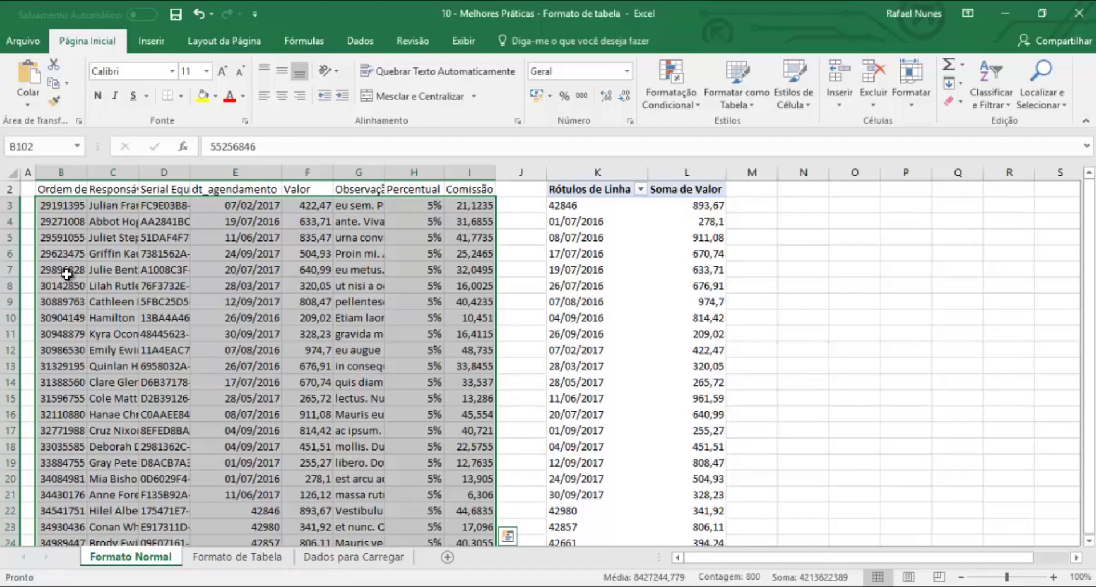
- Return to the Formato de Tabela sheet and select only the first record's Ordem de Serviço cell, B3
left_click(248, 554)
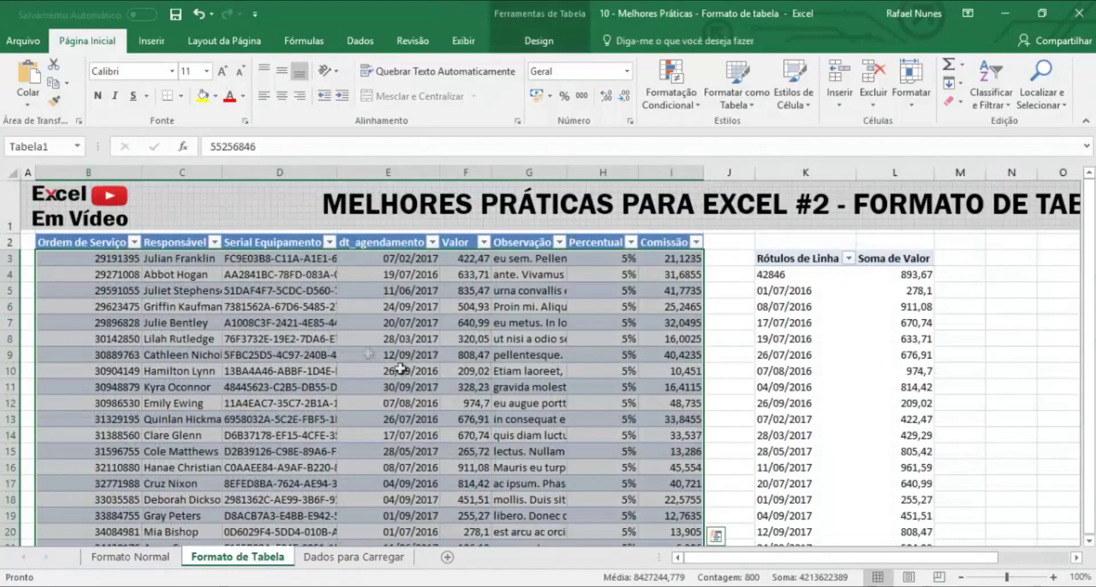
left_click(108, 261)
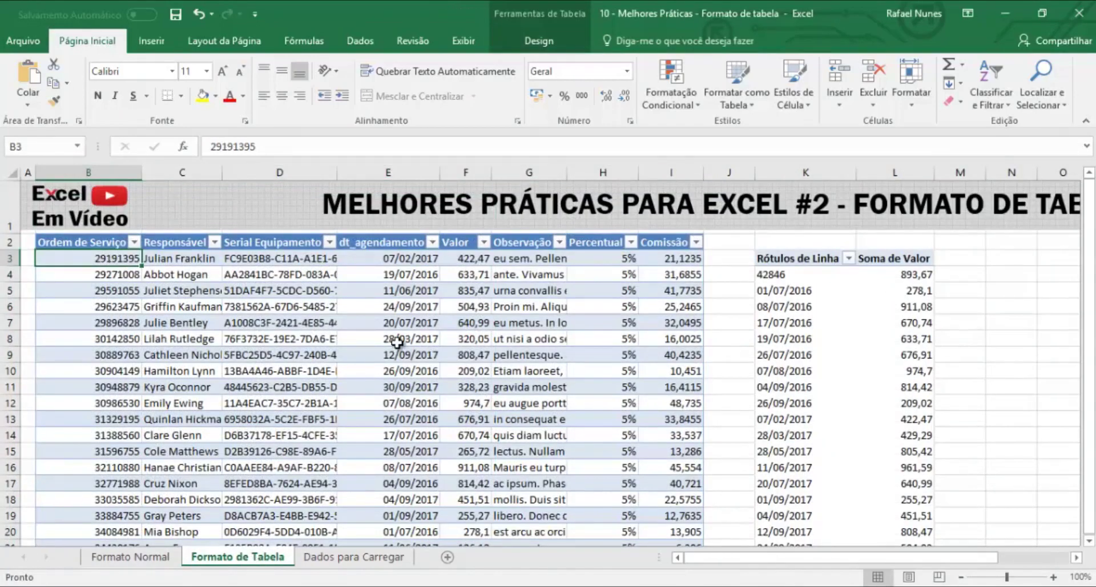